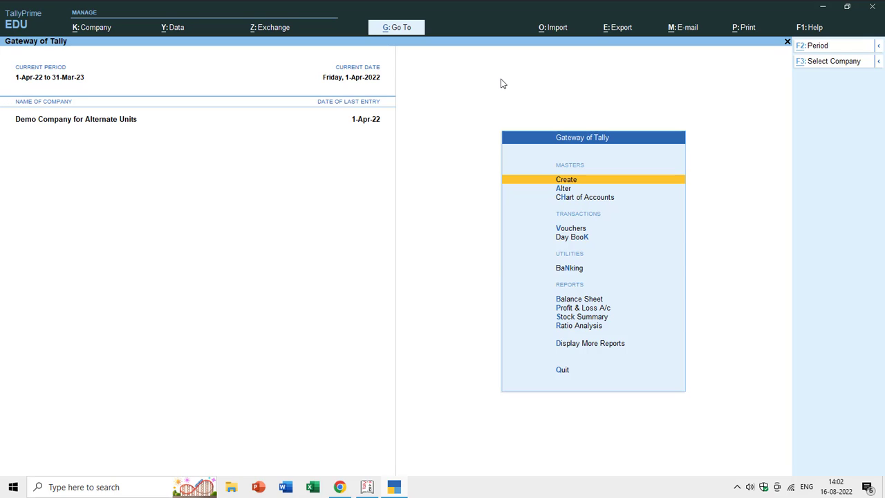
- Switch to Chrome, watch the tutorial video on compound units in Tally Prime, and close the browser
key("alt+Tab")
key("Tab")
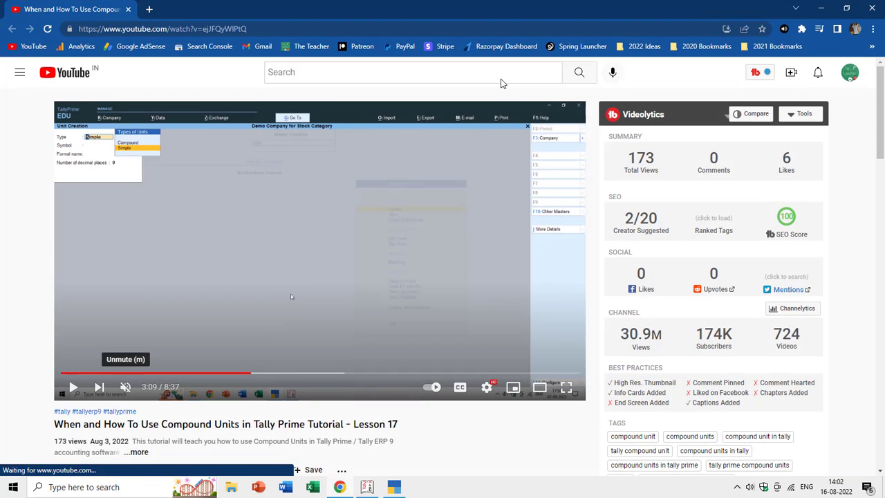
left_click(290, 296)
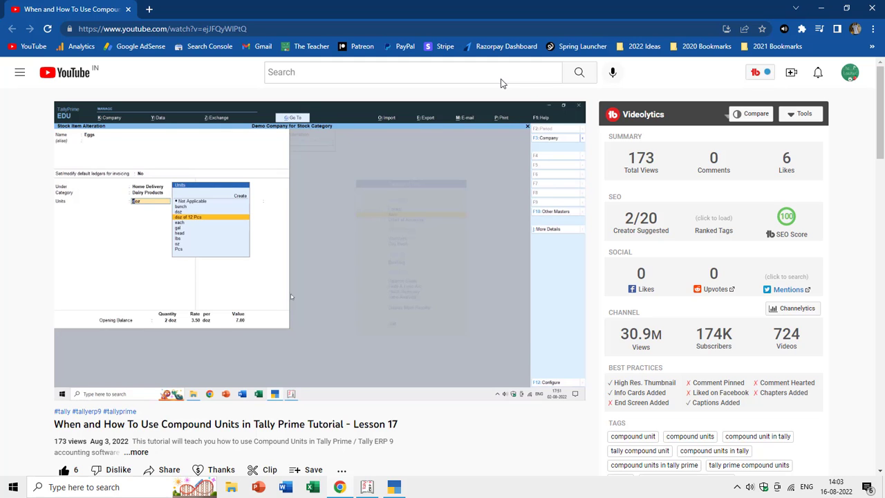
key("space")
left_click(871, 8)
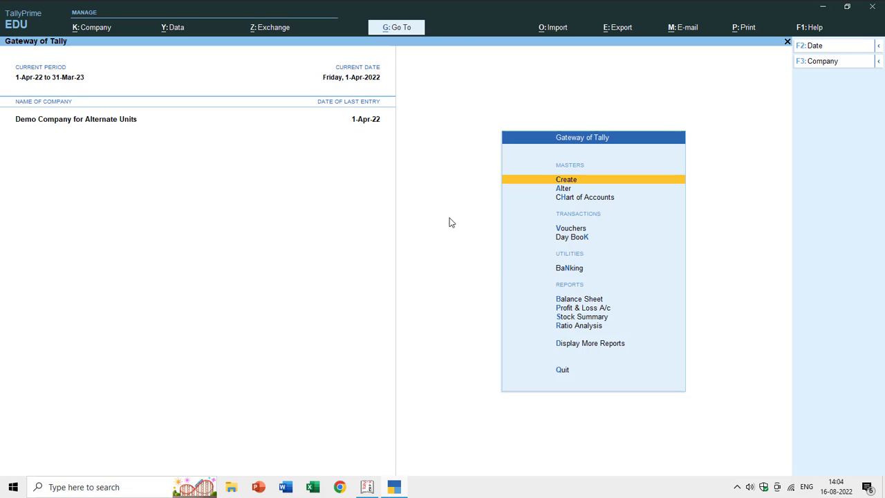
- Bring up the list of masters for creation and highlight Stock Item under Inventory Masters
key("Return")
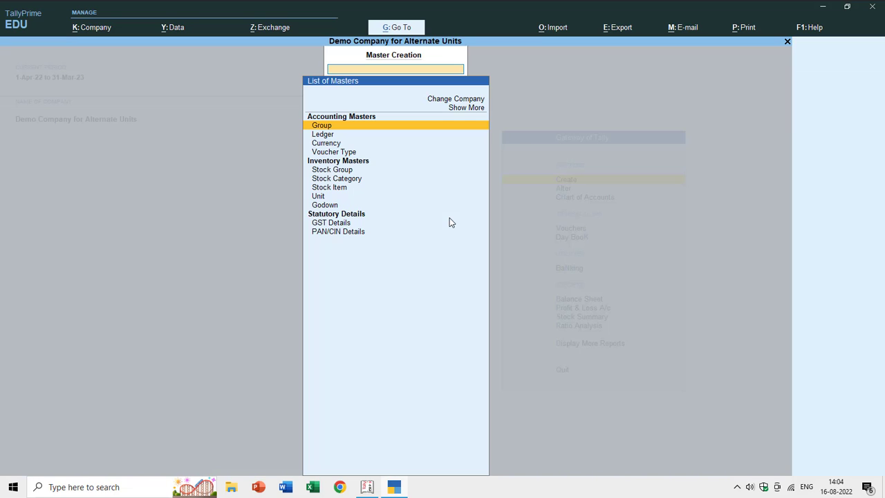
key("Down")
key("Down")
key("Down")
key("Down")
key("Down")
key("Down")
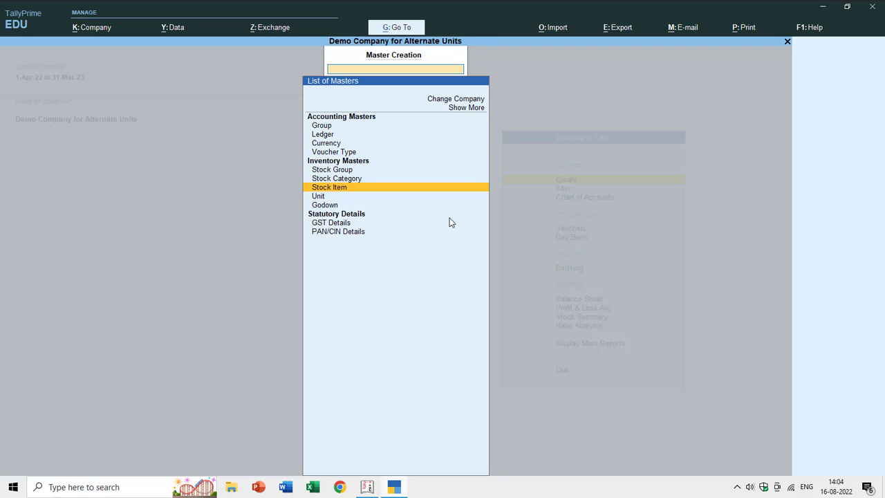
key("Down")
key("Up")
key("Down")
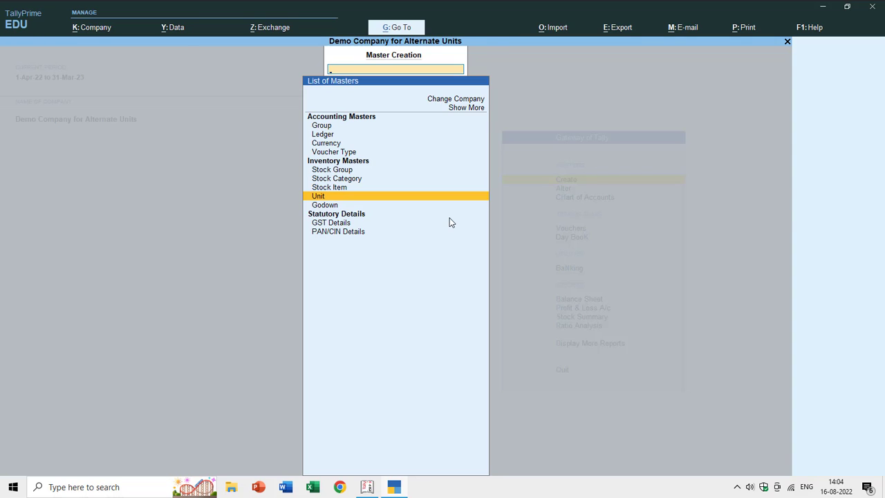
key("Return")
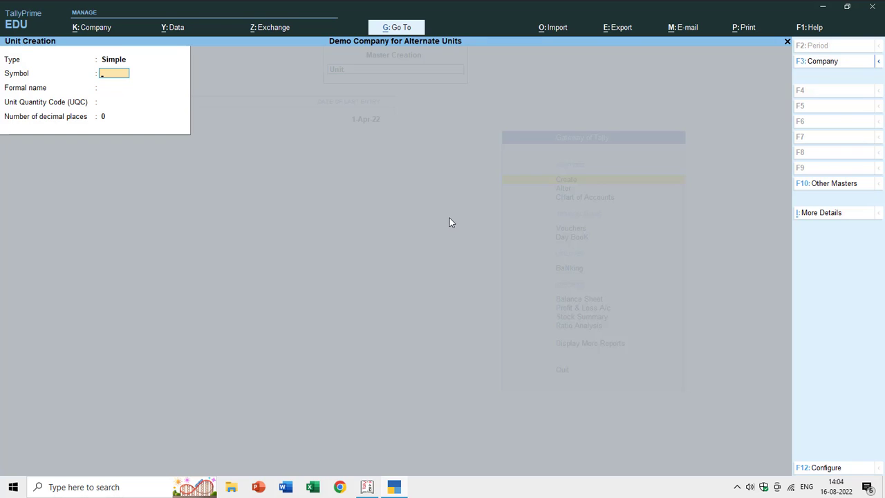
key("Escape")
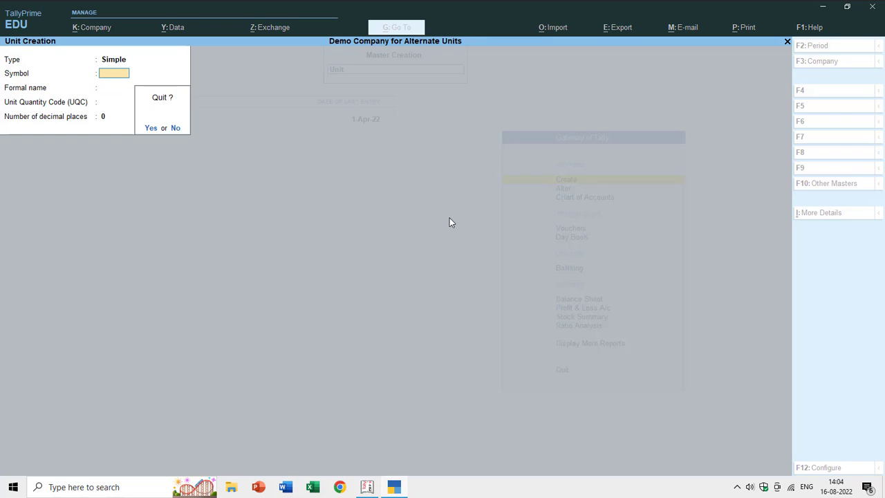
key("Return")
- Start a new stock item named Glass, under Primary with category Not Applicable
key("Up")
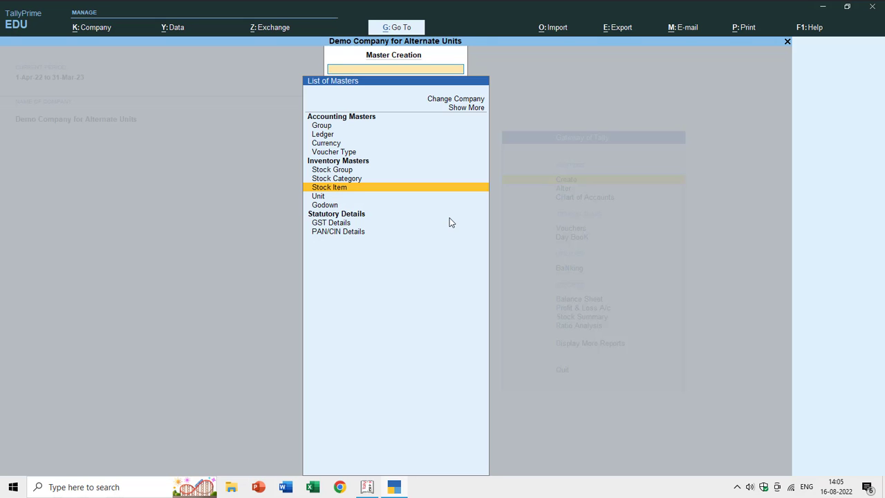
key("Return")
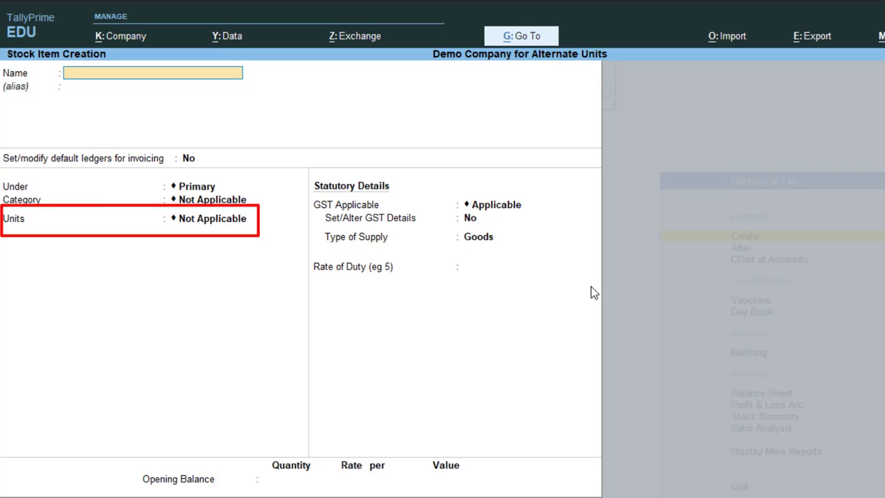
type("Glass")
key("Return")
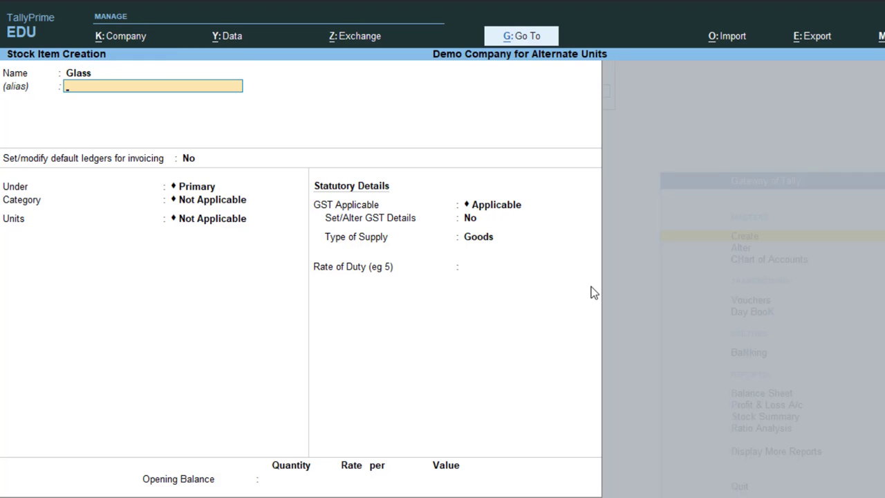
key("Return")
key("Return")
key("Return")
key("Return")
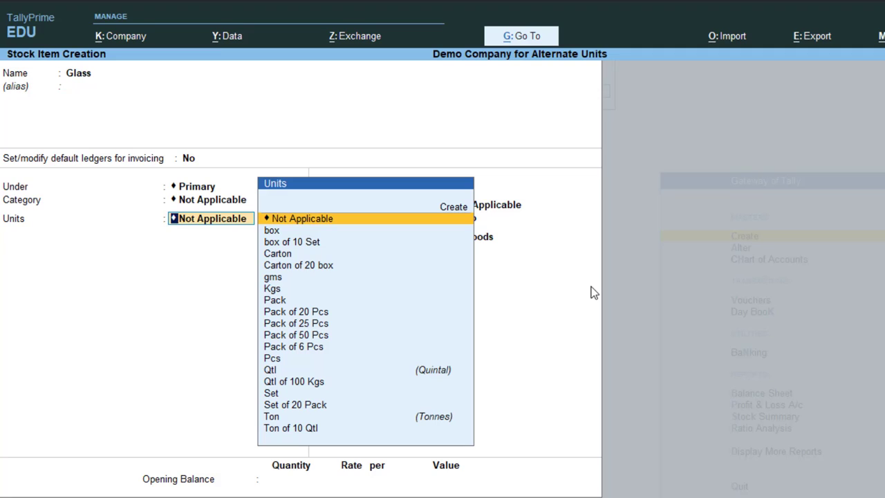
- Look through the simple and compound units available for the Glass stock item
key("Down")
key("Down")
key("Down")
key("Down")
key("Down")
key("Down")
key("Down")
key("Down")
key("Down")
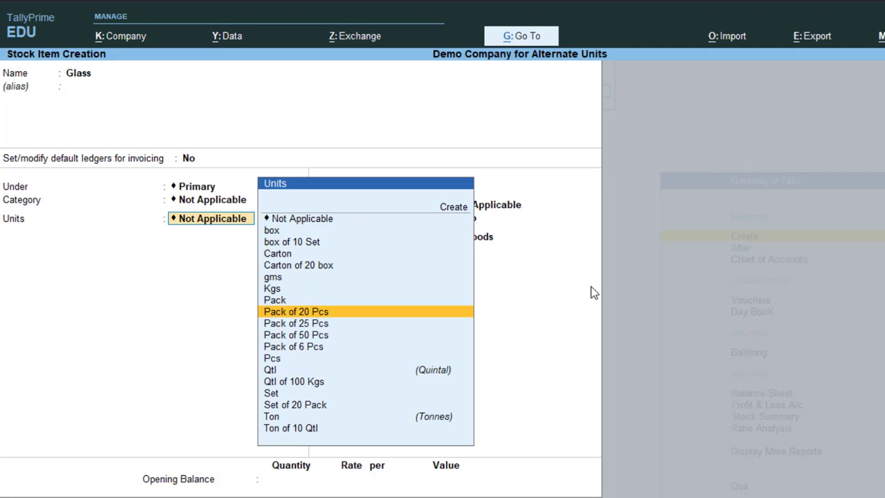
key("Up")
key("Up")
key("Up")
key("Up")
key("Up")
key("Up")
key("Up")
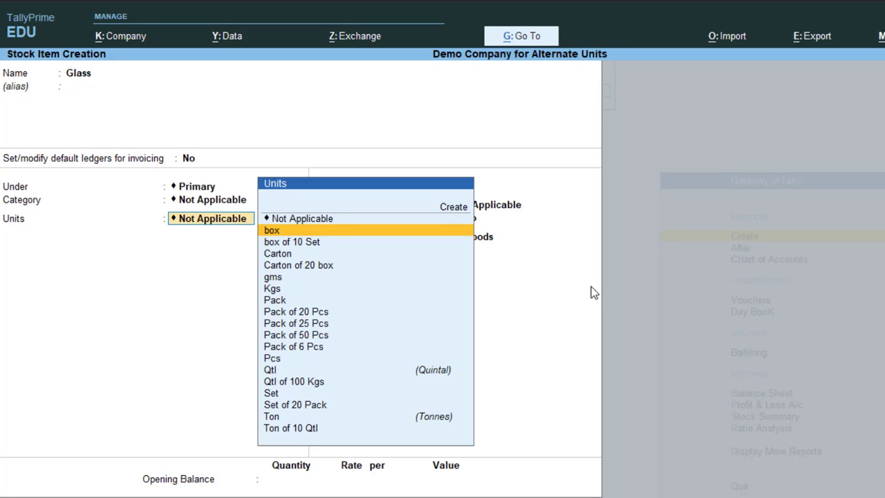
- Set the unit of the Glass stock item to Pcs
key("Down")
key("Down")
key("Down")
key("Down")
key("Down")
key("Down")
key("Down")
key("Down")
key("Down")
key("Down")
key("Down")
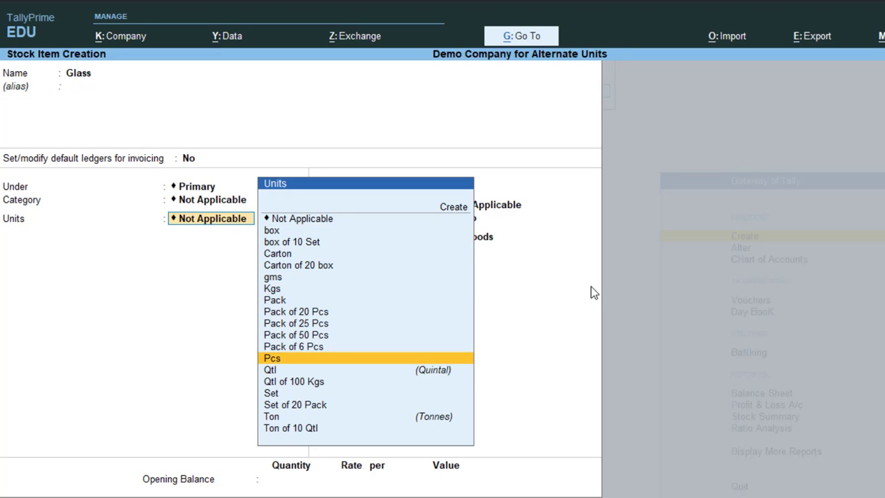
key("Return")
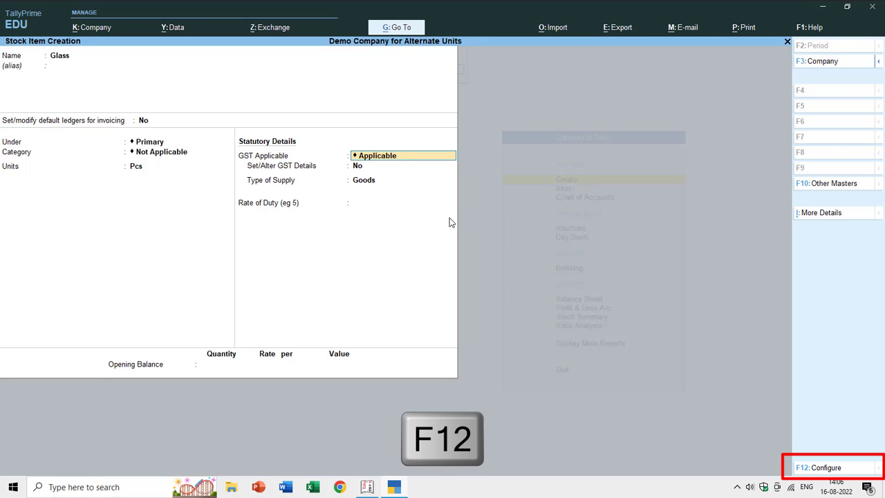
- Set Provide Units of Measurement (UoM) for Stock Items to No in the stock item configuration
key("F12")
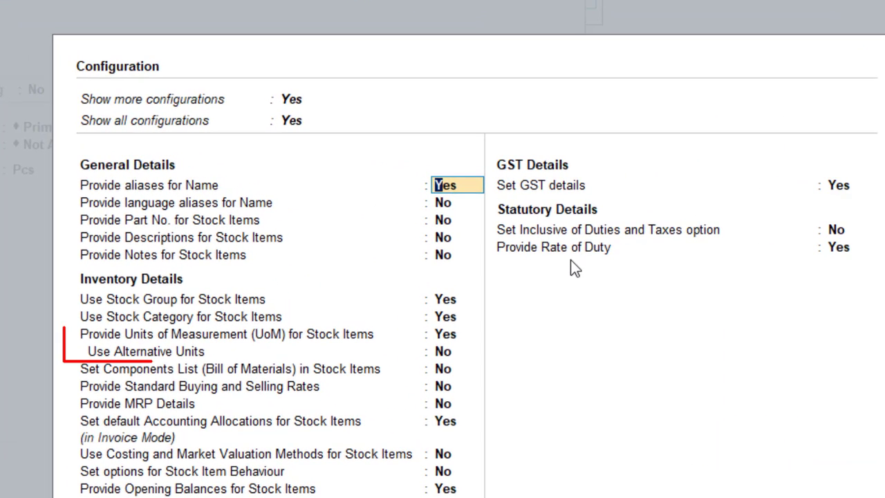
key("Down")
key("Down")
key("Down")
key("Down")
key("Down")
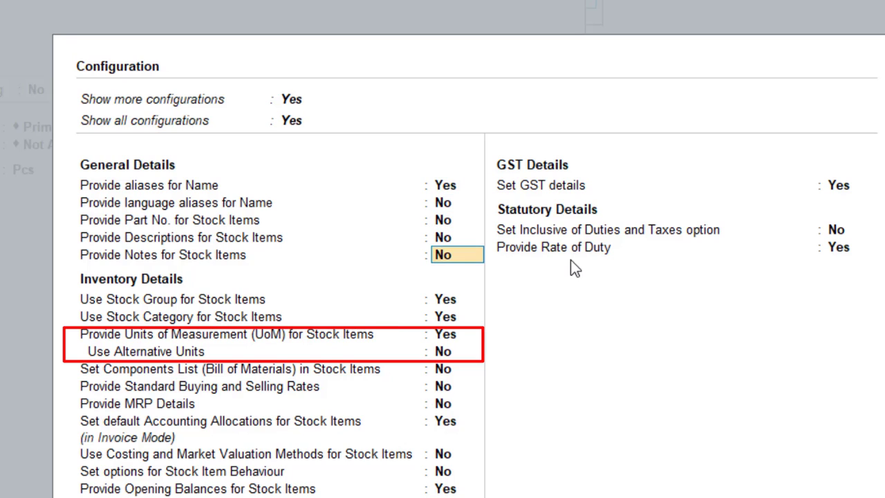
key("Down")
key("Down")
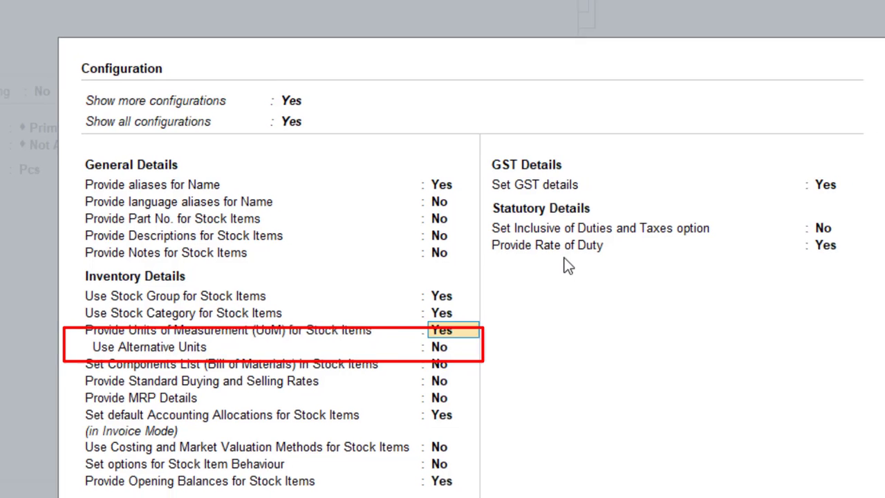
key("Down")
key("ctrl+a")
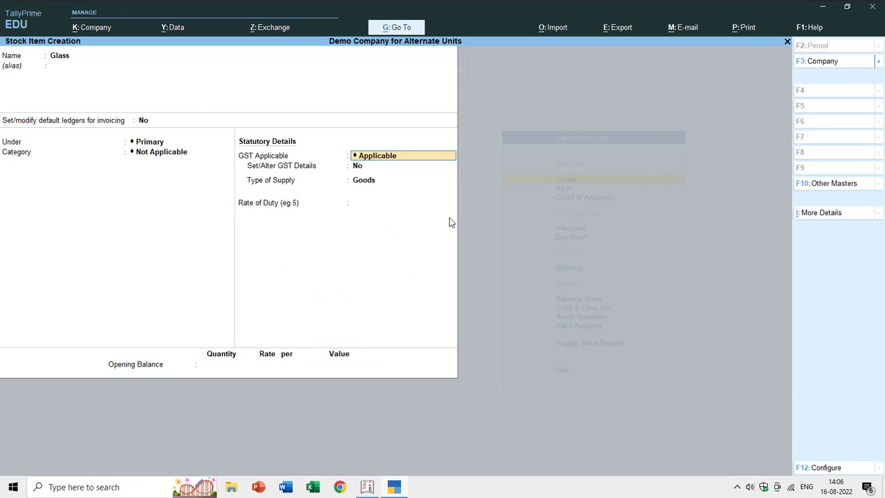
- Save the Glass stock item without units, keeping GST Applicable and Goods as the type of supply
key("BackSpace")
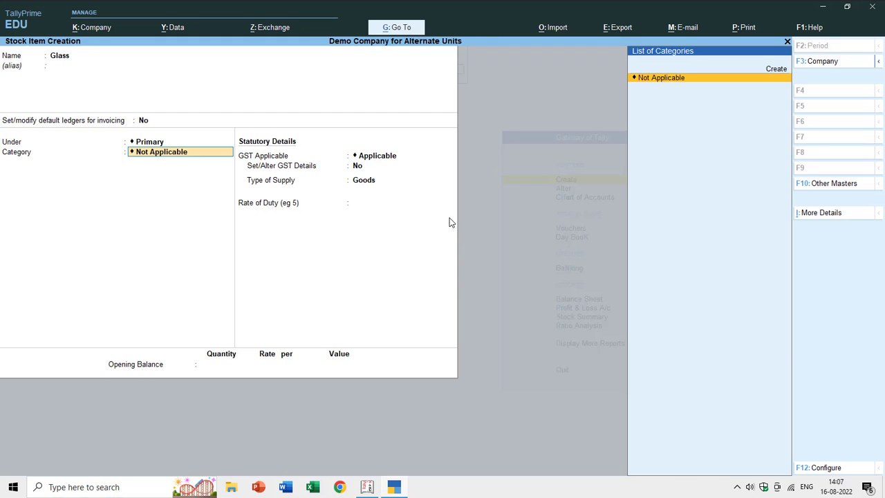
key("Return")
key("Return")
key("Return")
key("Return")
key("Return")
key("Return")
key("Return")
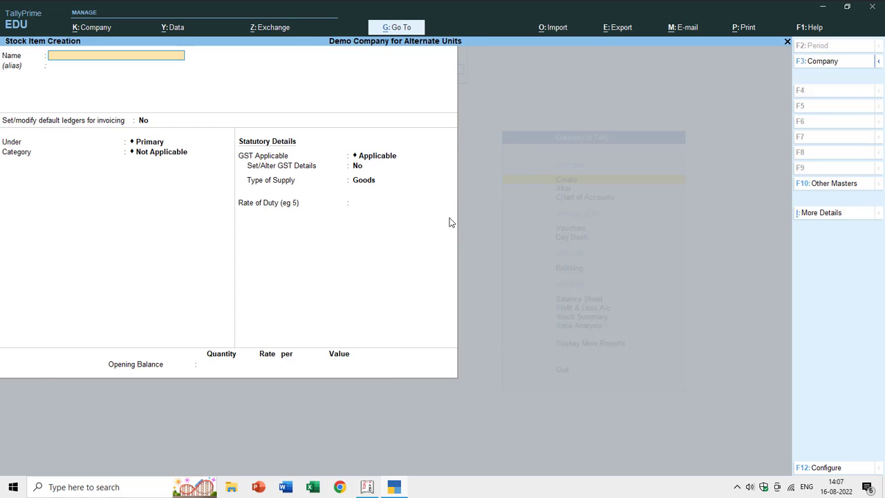
- Leave master creation and start a new Purchase voucher
key("Escape")
key("Escape")
key("v")
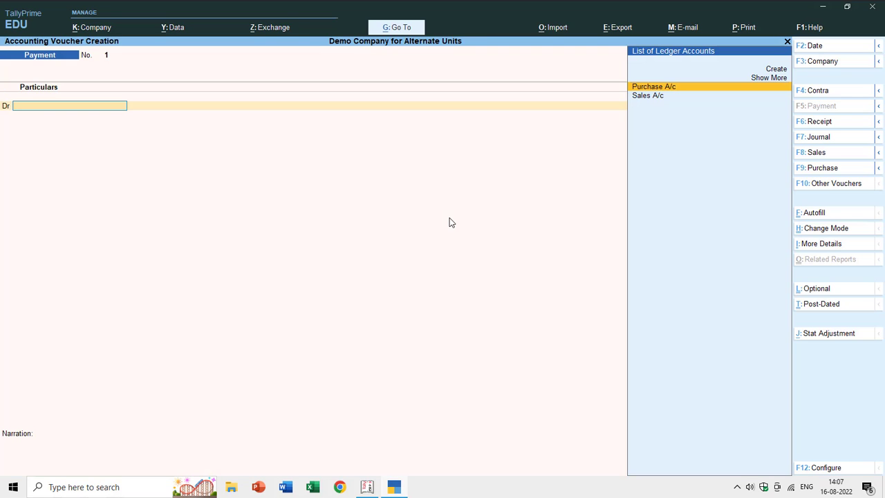
key("F9")
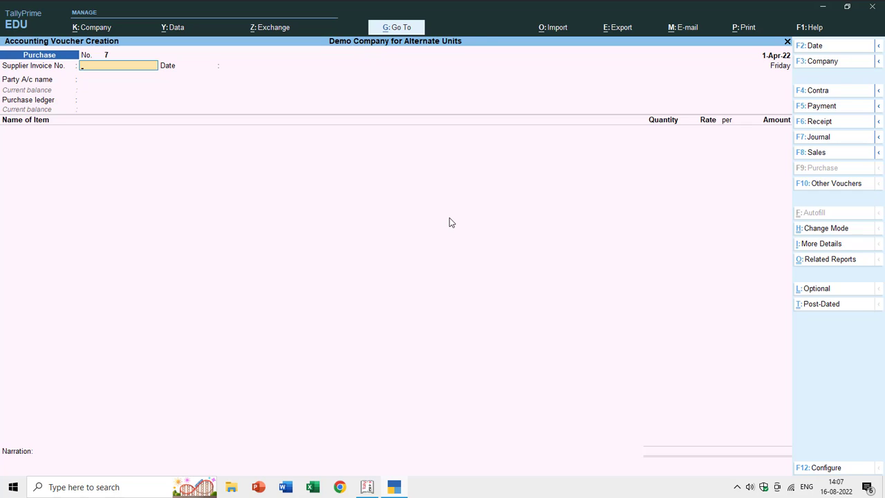
- Set the purchase voucher's party account to Cash and its purchase ledger to Purchase A/c
key("Return")
key("Return")
key("Return")
key("Return")
key("ctrl+a")
key("Return")
key("ctrl+a")
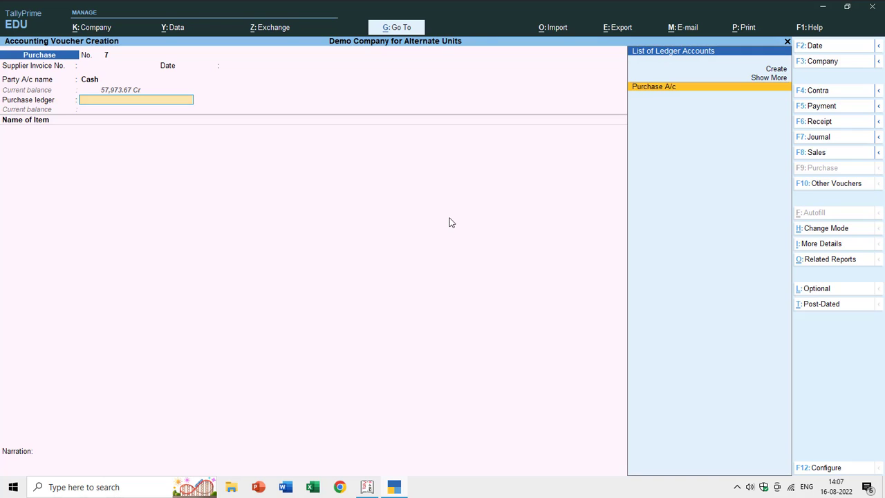
key("Return")
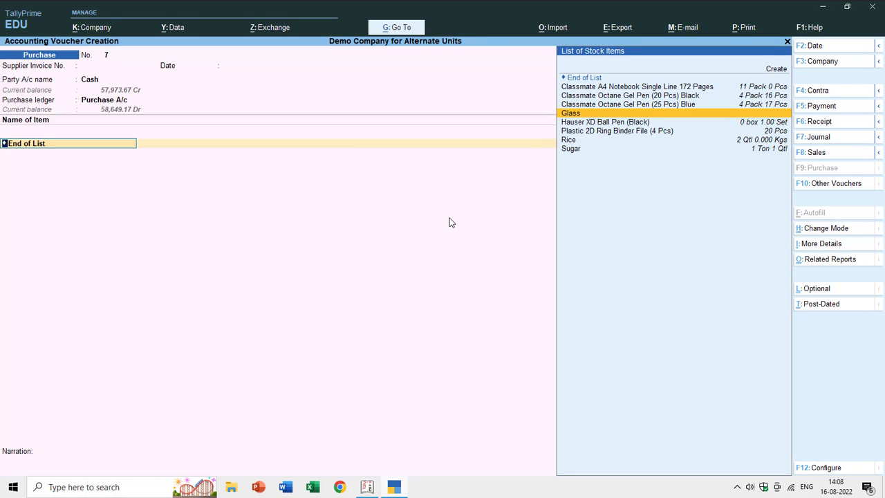
- Choose Glass as the voucher's item and open its stock item master for alteration
key("Return")
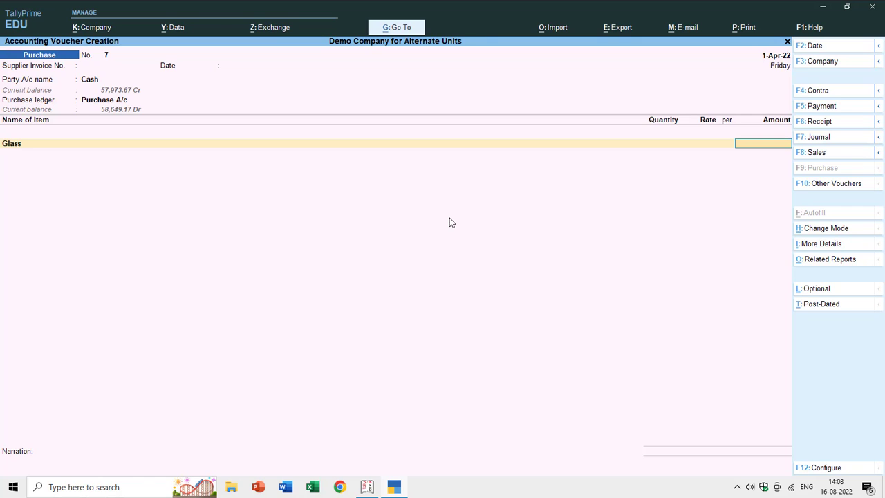
key("BackSpace")
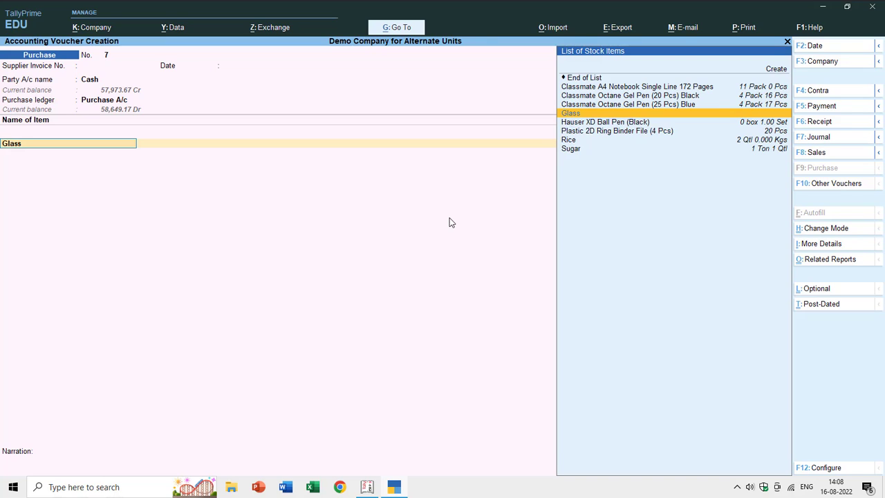
key("ctrl+Return")
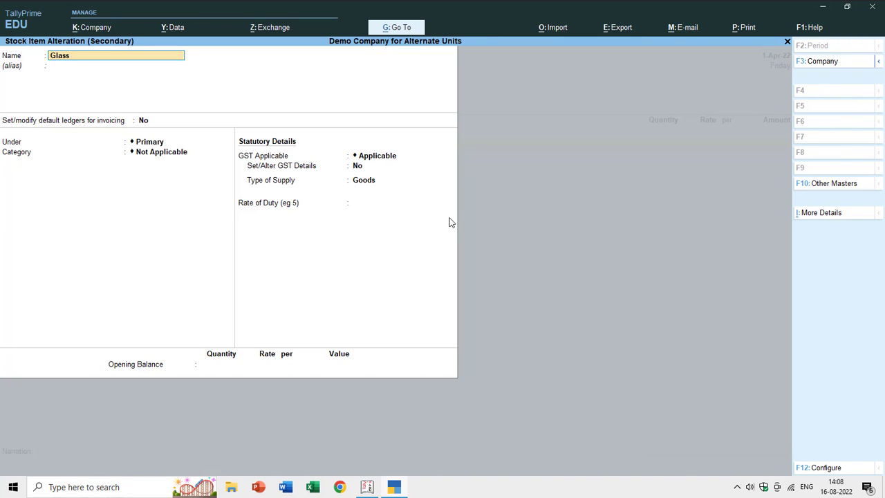
- Set Provide Units of Measurement (UoM) for Stock Items to Yes in the Glass item's configuration
key("Return")
key("Return")
key("Return")
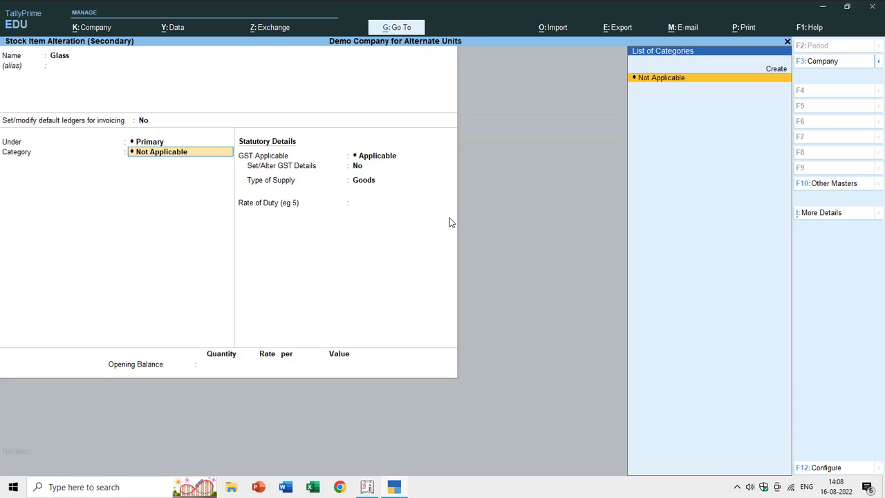
key("Return")
key("BackSpace")
key("F12")
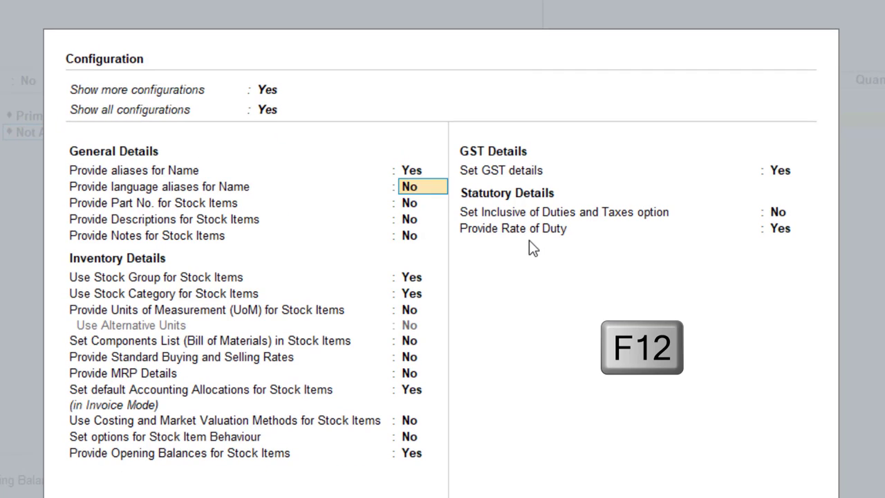
key("Return")
key("Return")
key("Return")
key("Return")
key("Return")
key("Return")
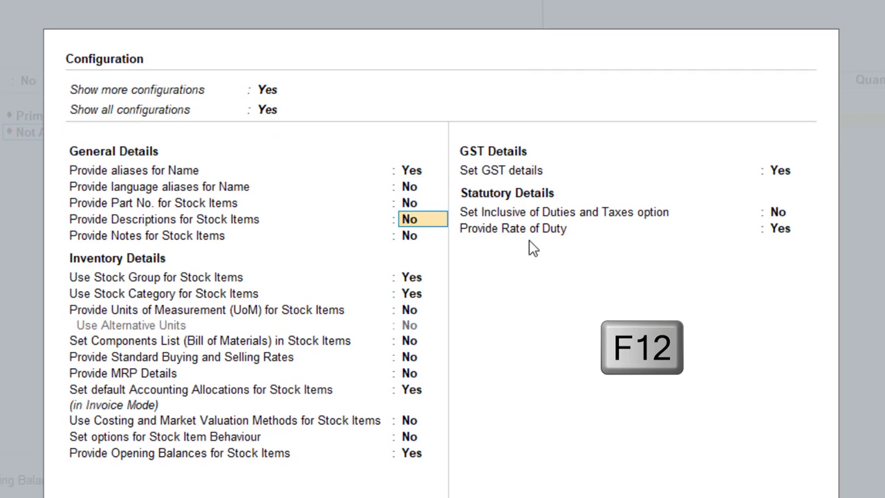
type("yes")
key("Return")
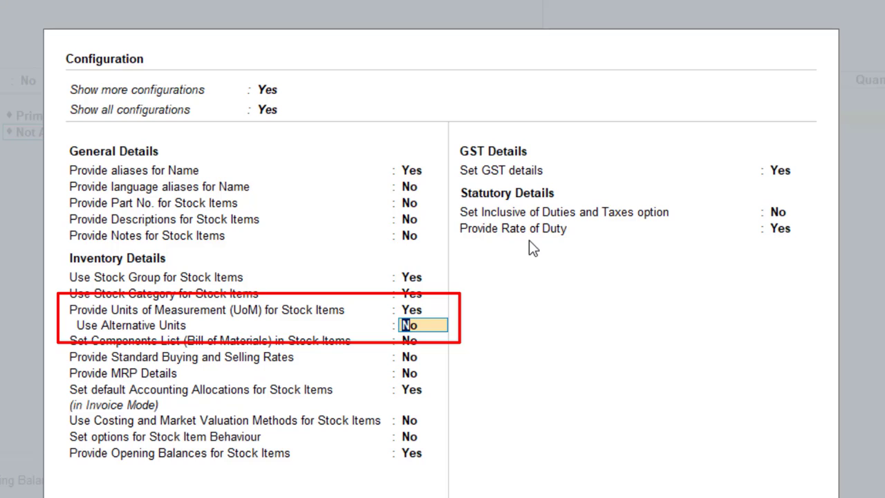
key("Up")
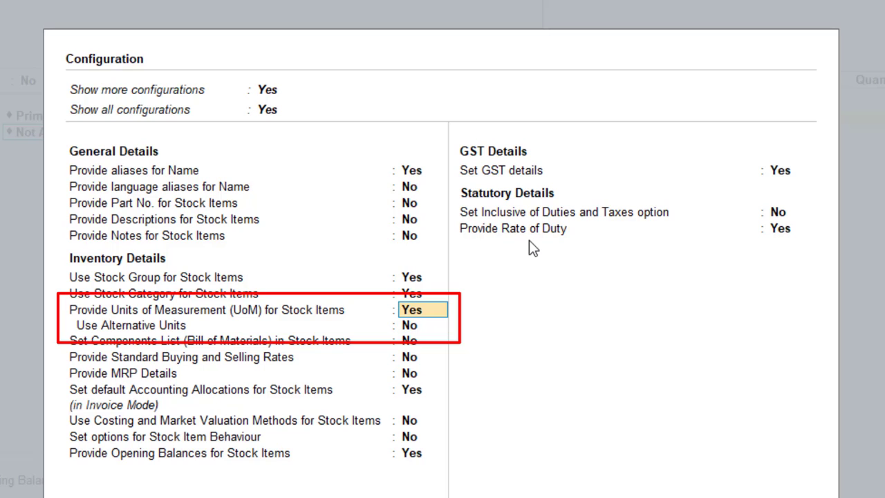
key("Return")
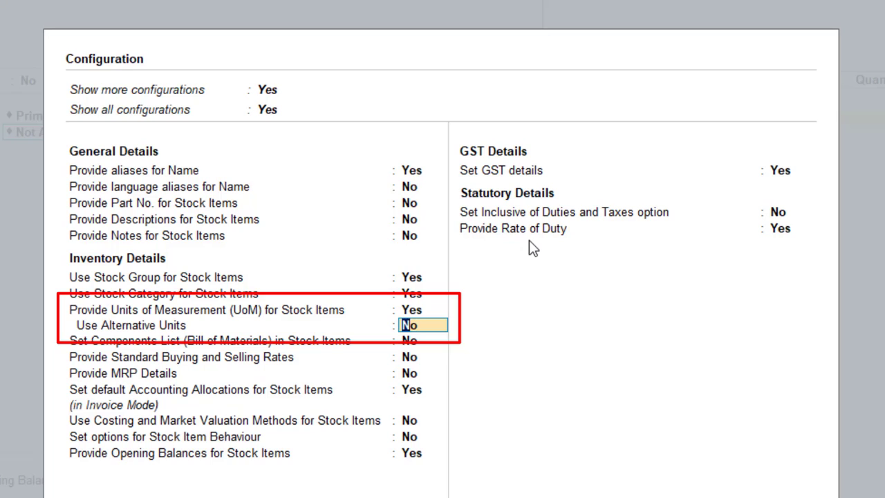
- Set Use Alternative Units to Yes in the Glass item's configuration and save the configuration
type("yes")
key("Return")
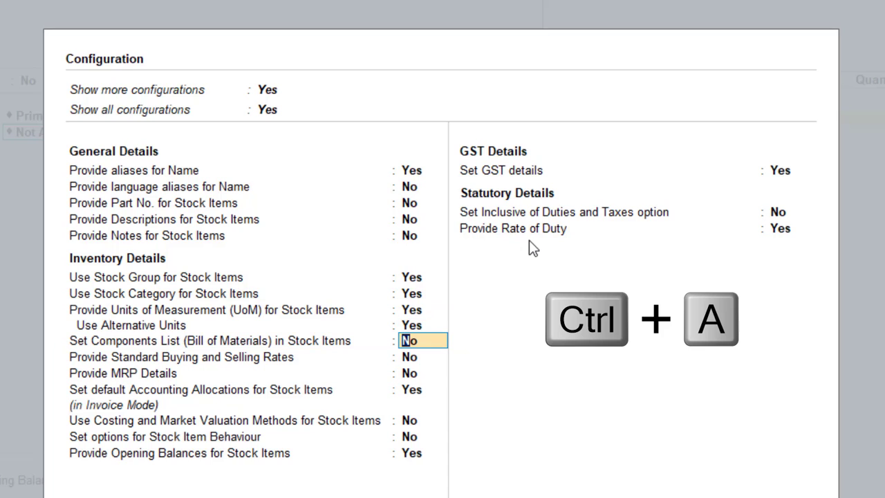
key("ctrl+a")
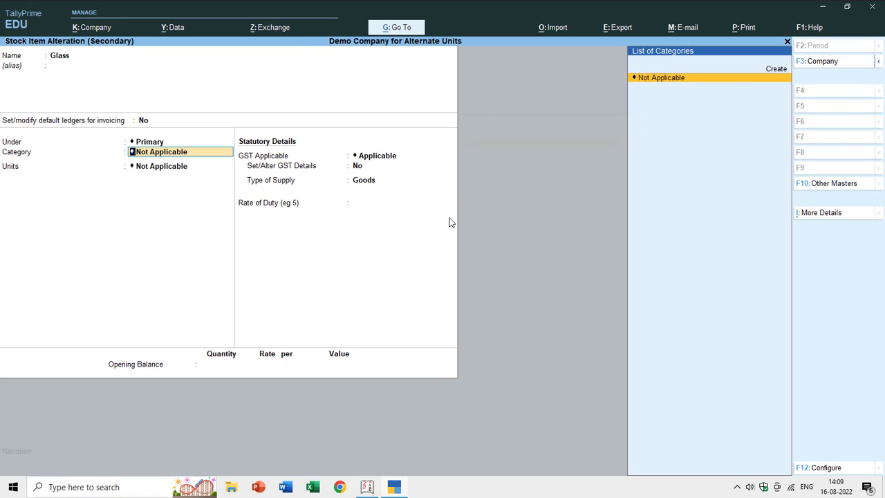
- Set the Glass stock item's main unit to Pcs, keeping its category Not Applicable
key("Return")
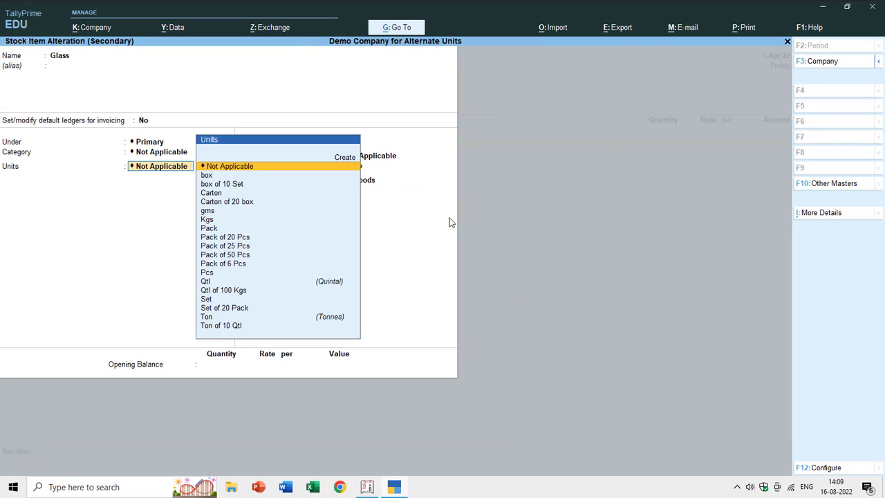
key("Down")
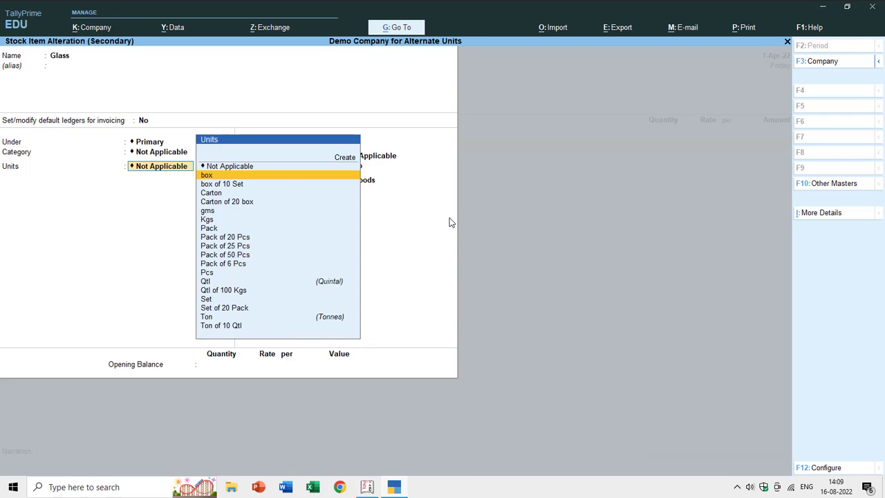
key("Down")
key("Down")
key("Down")
key("Down")
key("Down")
key("Down")
key("Down")
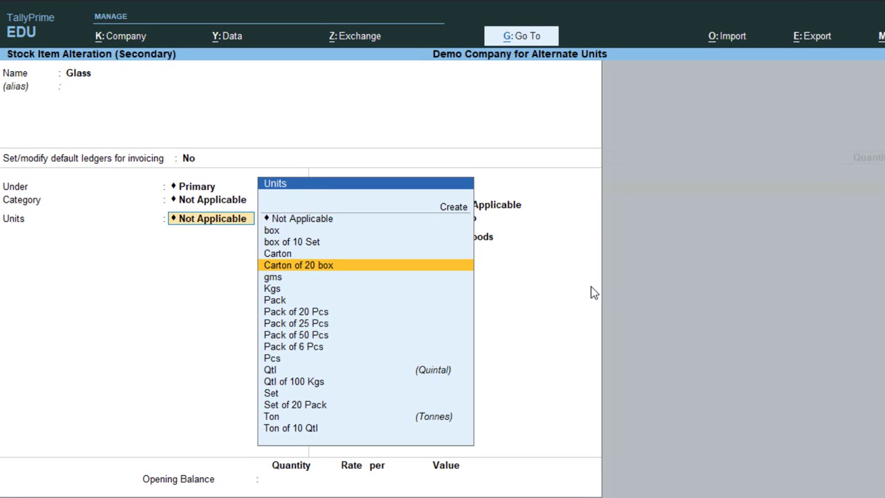
key("Down")
key("Down")
key("Down")
key("Down")
key("Down")
key("Up")
key("Return")
key("Return")
key("Return")
key("Return")
key("Return")
key("Return")
key("Return")
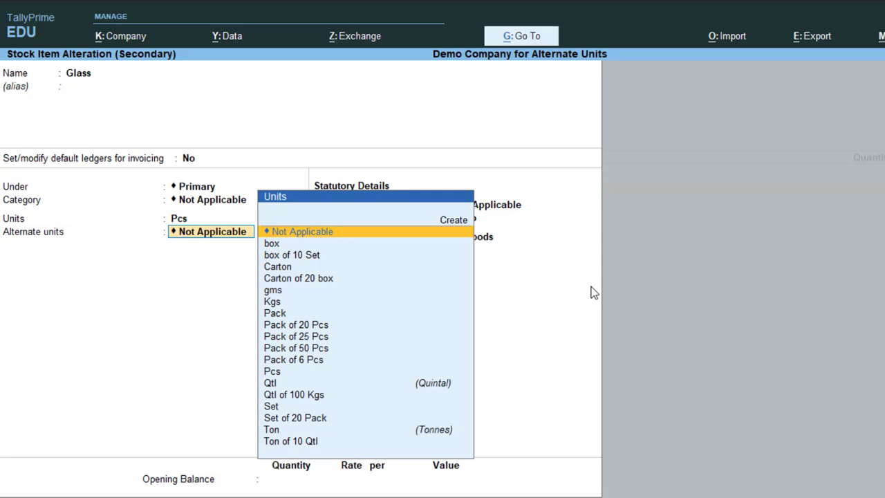
- Set box as Glass's alternate unit with 1 box = 30 Pcs and save the stock item
key("Down")
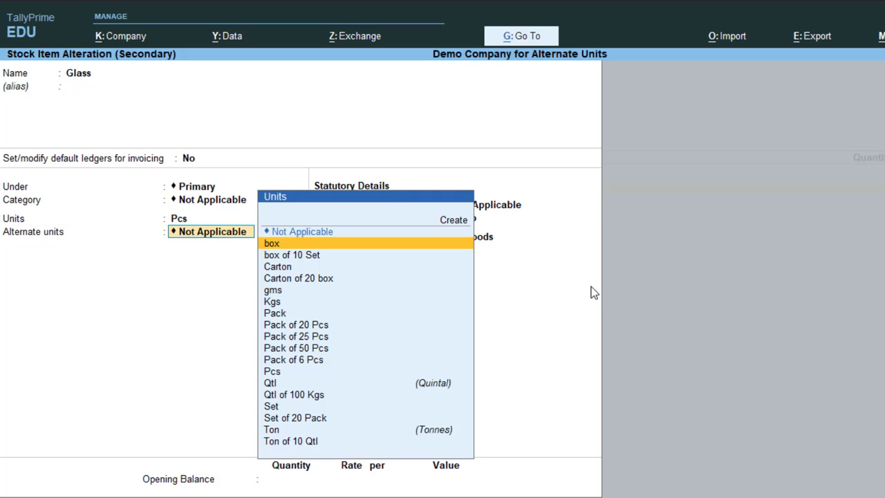
key("Return")
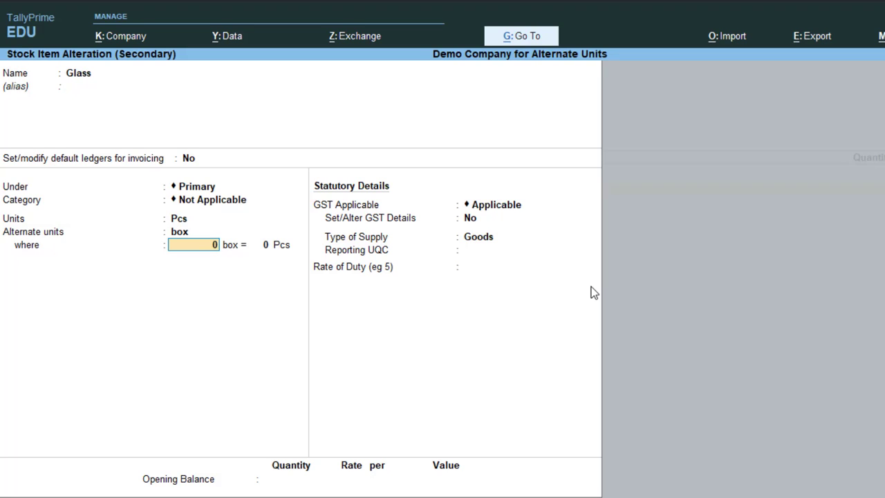
type("1")
key("Return")
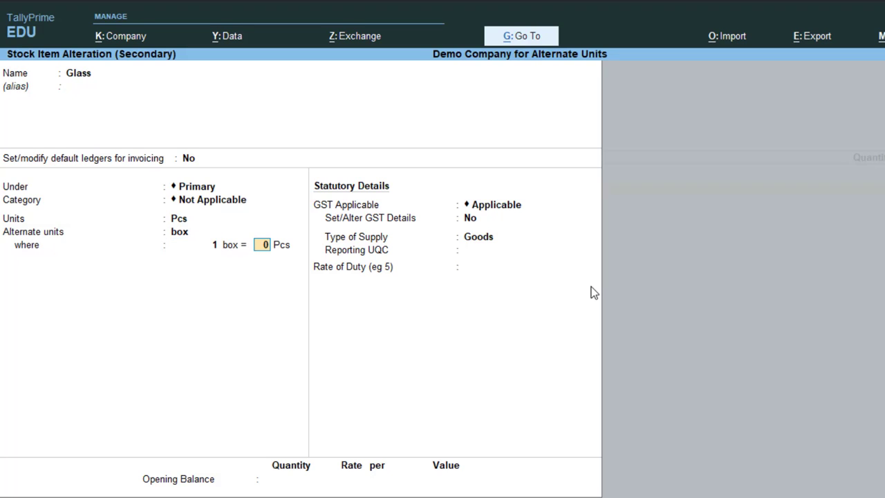
type("30")
key("Return")
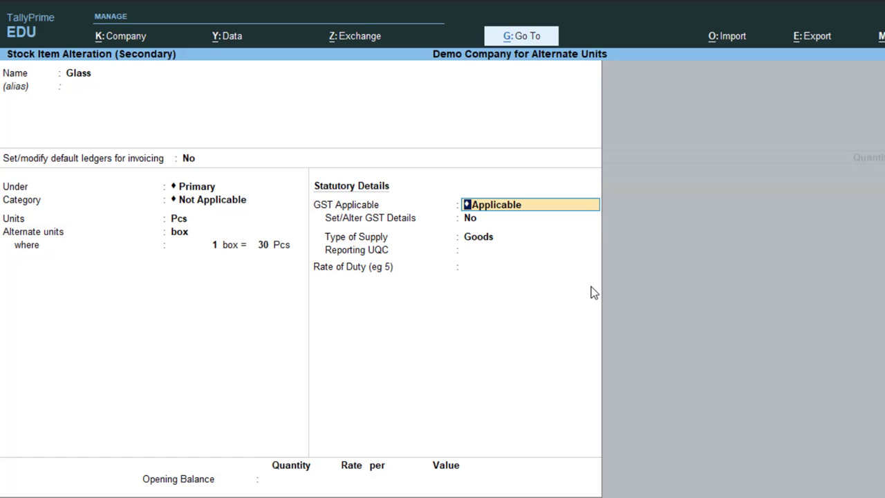
key("ctrl+a")
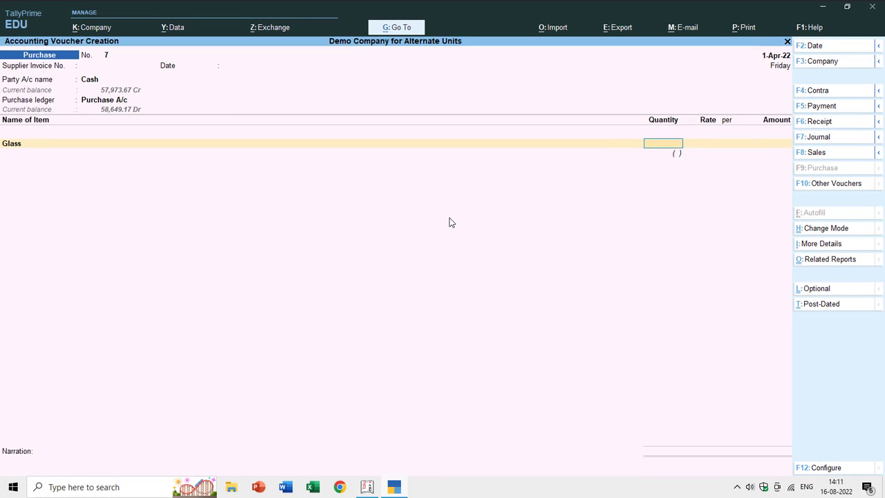
- Enter a quantity of 10 Pcs for Glass in the purchase voucher
type("10")
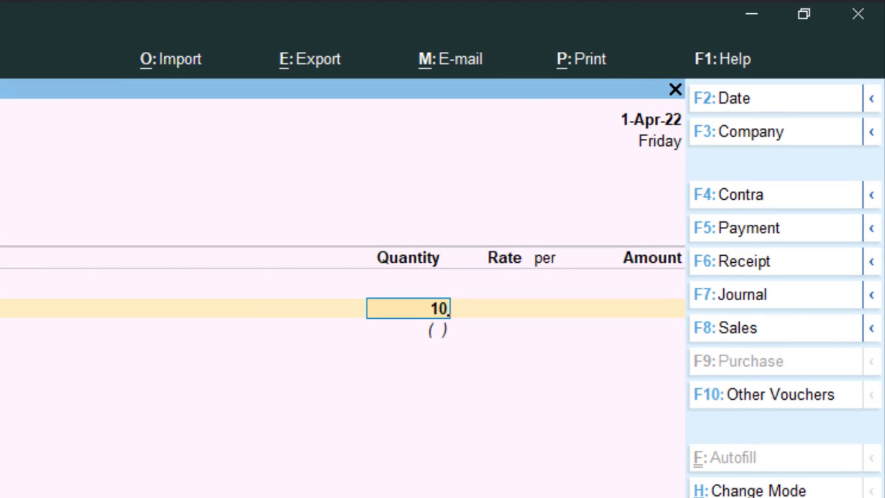
key("Return")
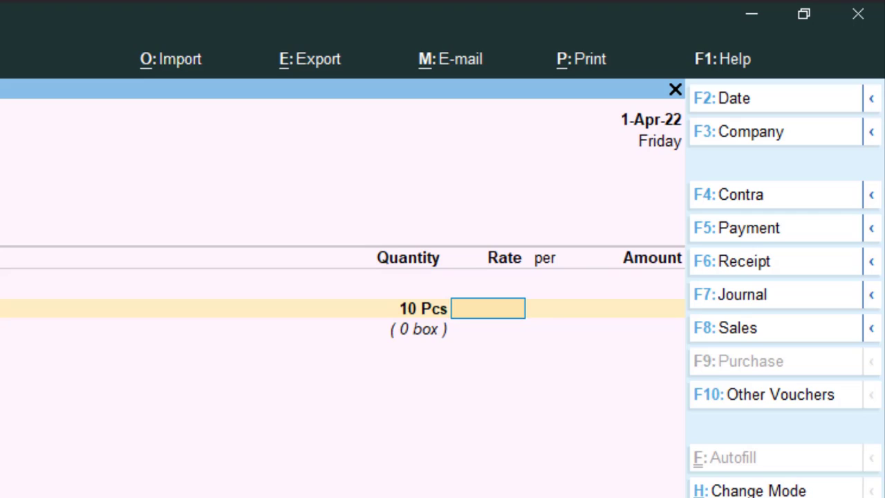
- Reopen the Glass stock item master to review its units and box-to-Pcs conversion, and return to the voucher
key("BackSpace")
key("BackSpace")
key("ctrl+Return")
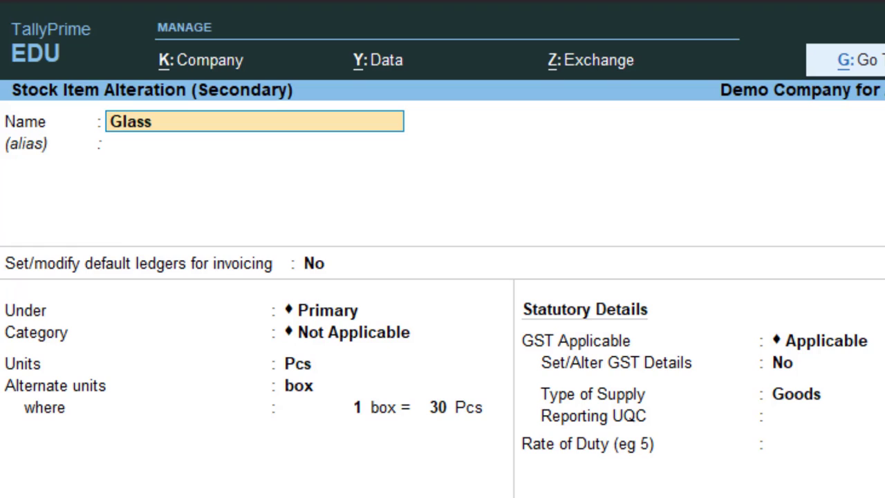
key("Return")
key("Return")
key("Return")
key("Return")
key("Return")
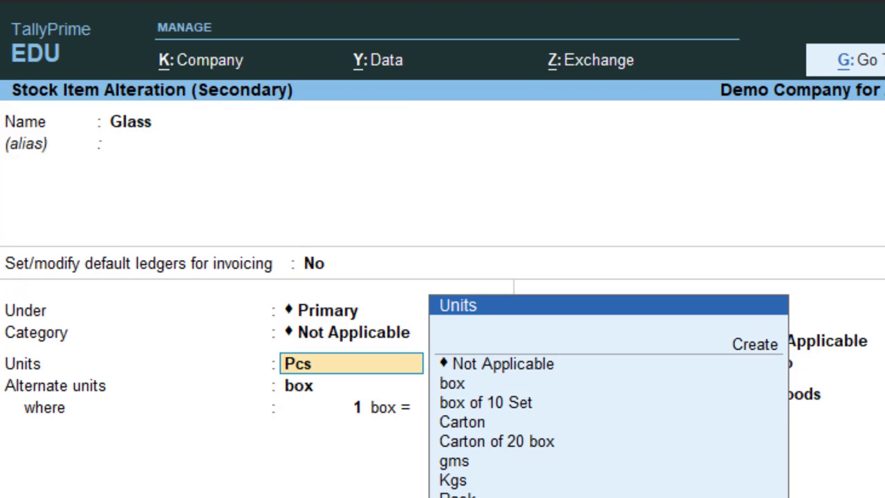
key("Return")
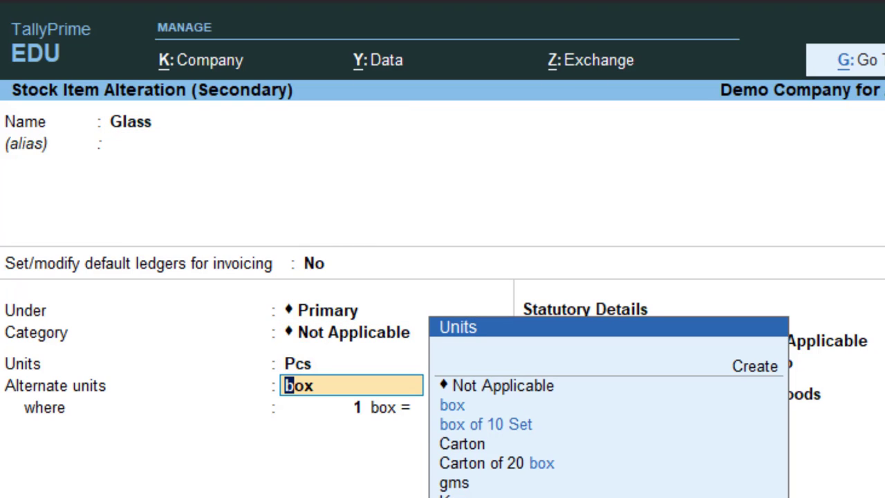
key("Return")
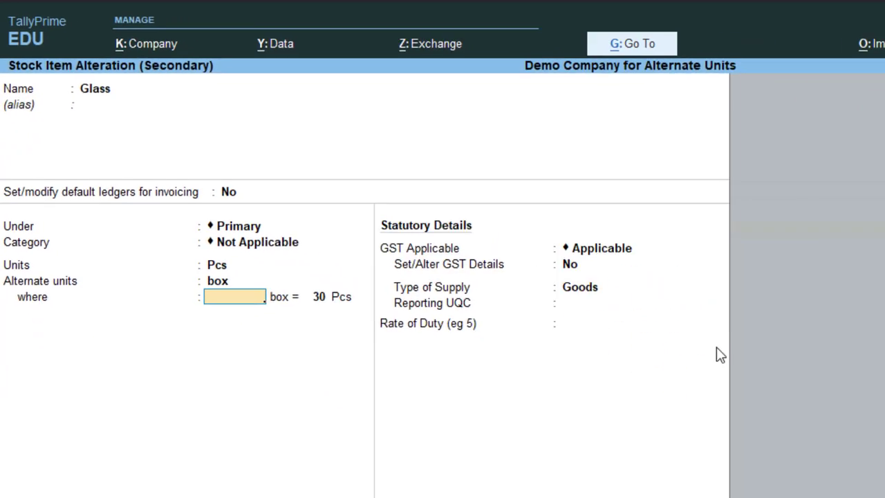
key("ctrl+a")
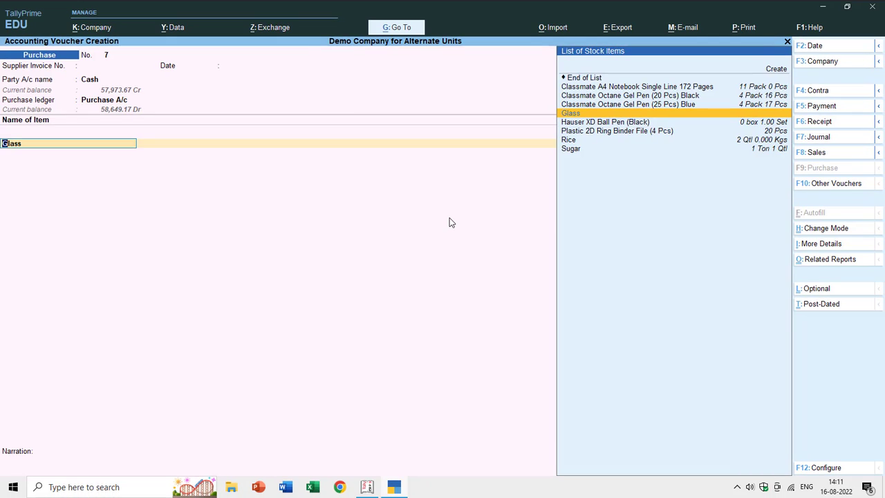
- Change the Glass quantity in the purchase voucher to 50 Pcs
key("Return")
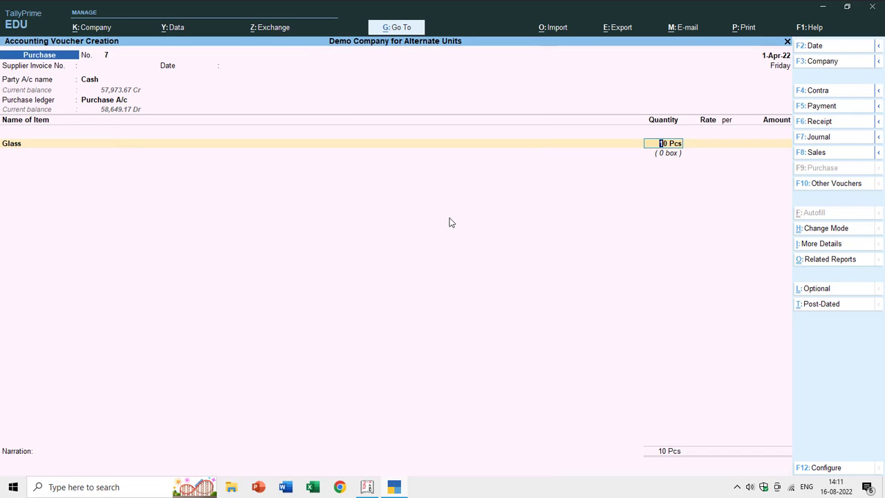
type("50")
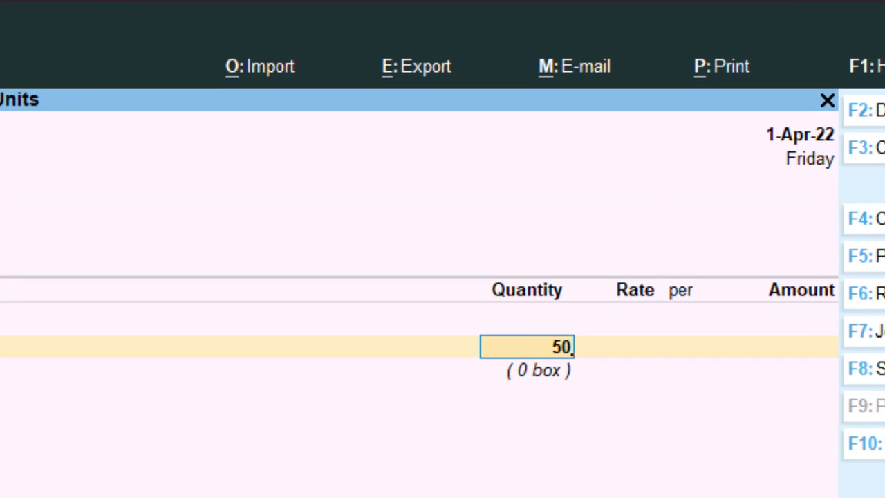
key("Return")
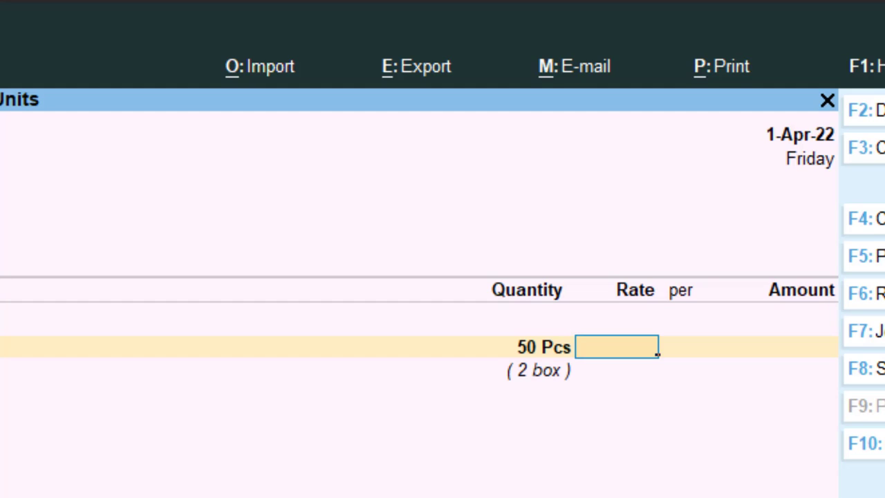
- Change the Glass quantity in the purchase voucher to 80 Pcs
left_click(527, 347)
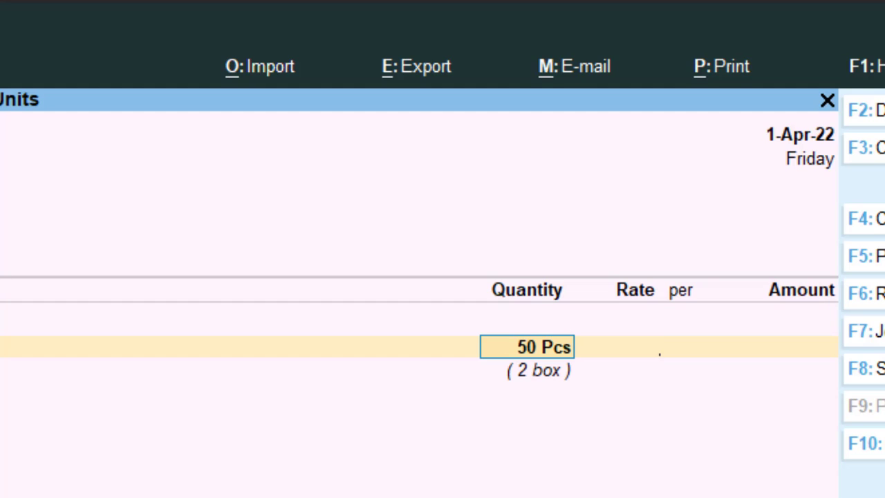
type("80")
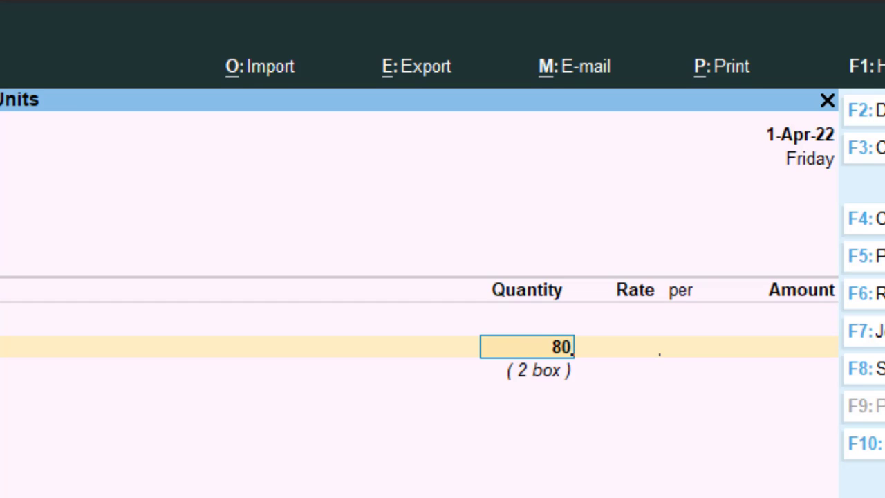
key("Return")
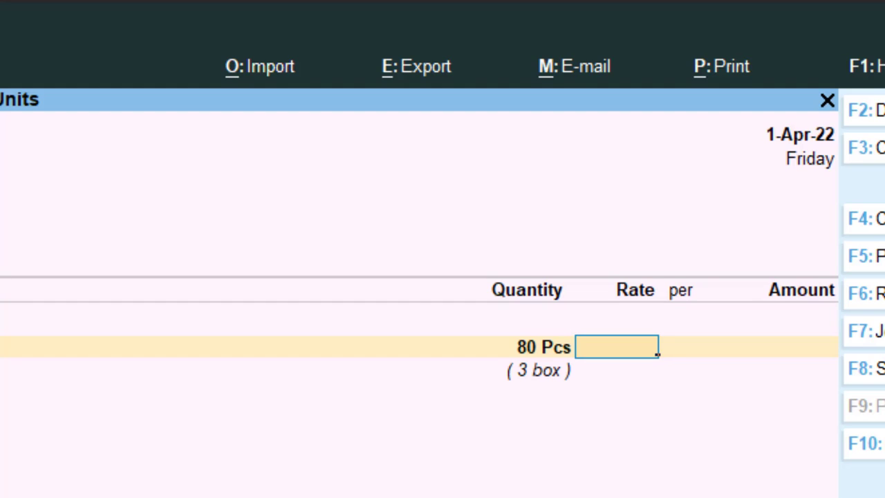
- Set the Glass rate to 15 per Pcs, end the item list and accept the purchase voucher
type("15")
key("Return")
key("Return")
key("Return")
key("Return")
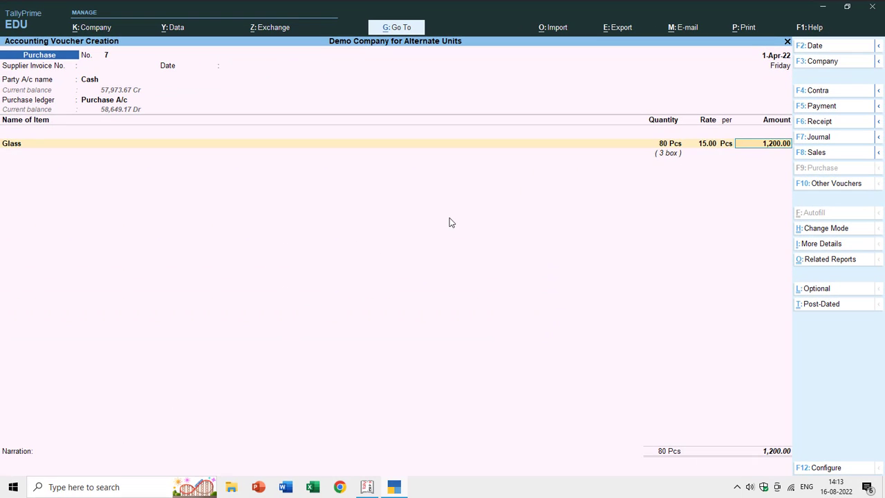
key("Return")
key("Return")
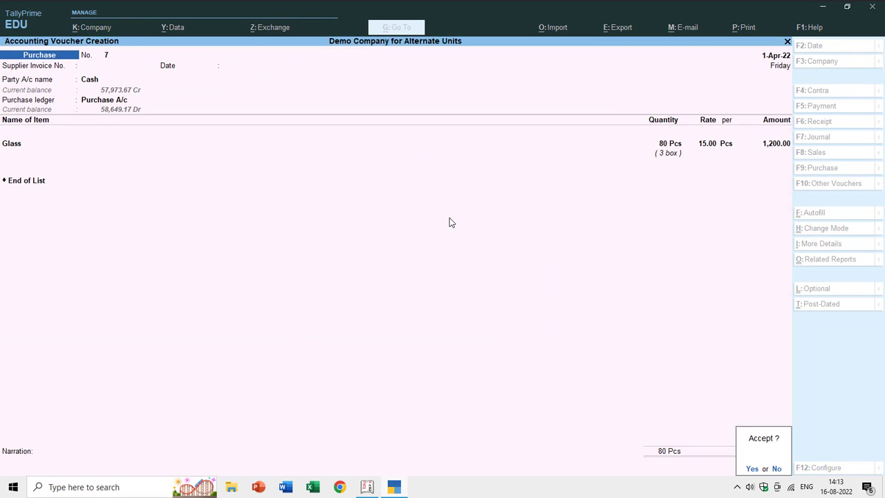
key("Return")
- Leave voucher entry, open the Stock Summary report and select the Glass row
key("Escape")
key("Down")
key("Down")
key("Down")
key("Down")
key("Down")
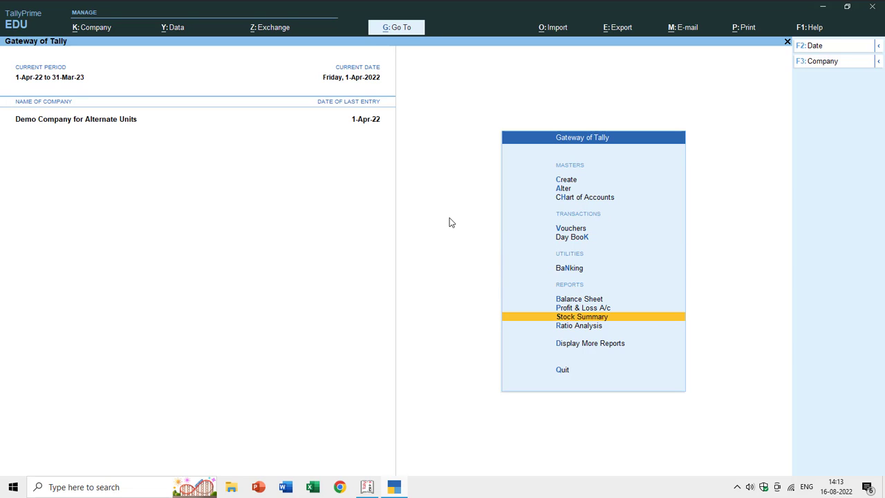
key("Return")
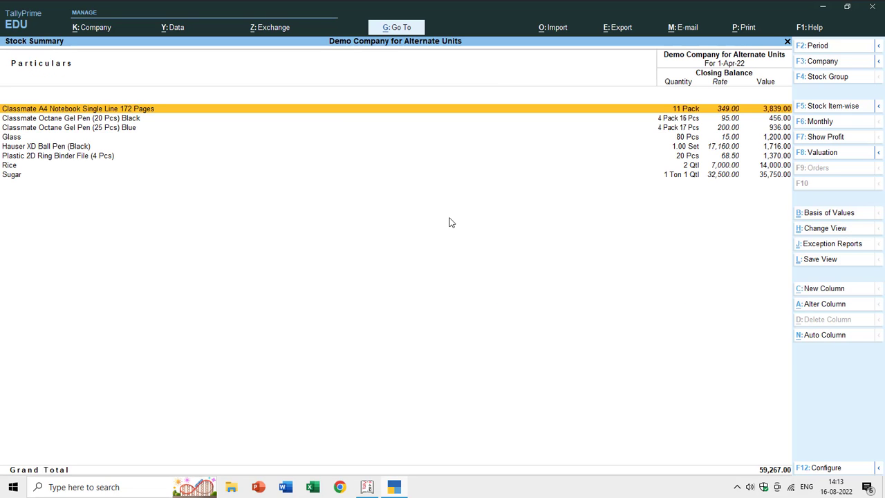
key("Down")
key("Down")
key("Down")
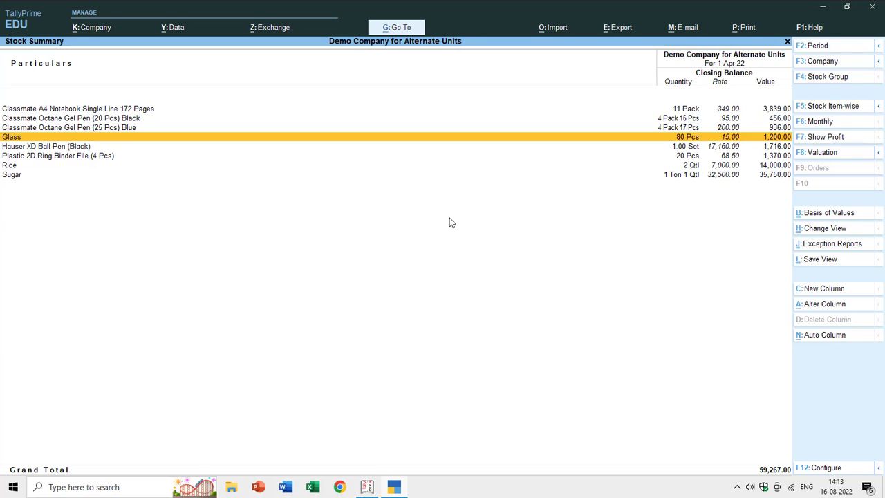
- Set Show Alternate Units to Yes in the Stock Summary configuration and apply it
key("F12")
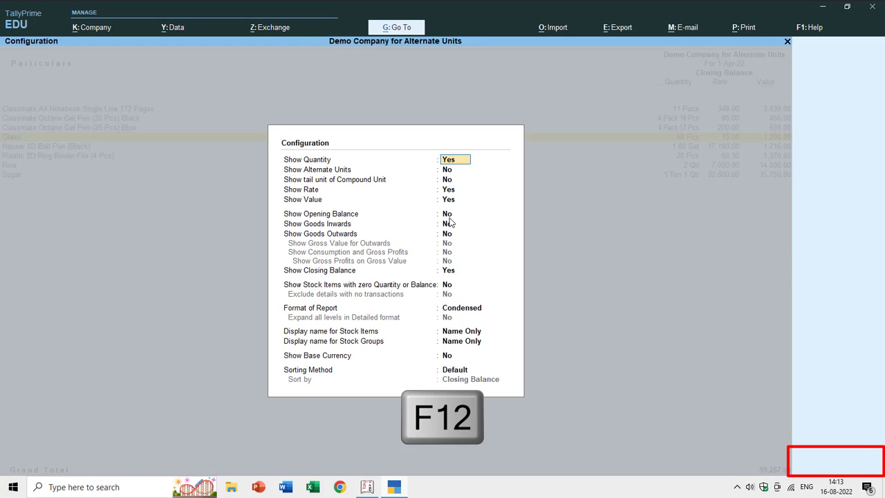
key("Down")
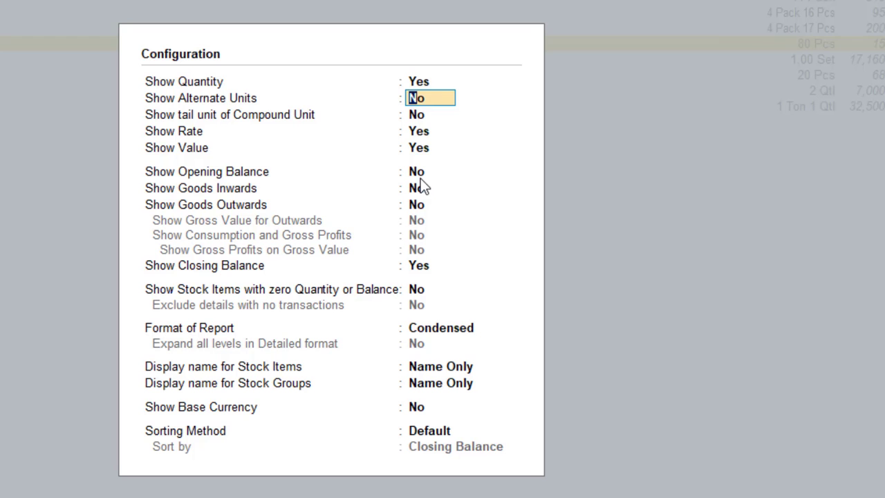
type("yes")
key("Return")
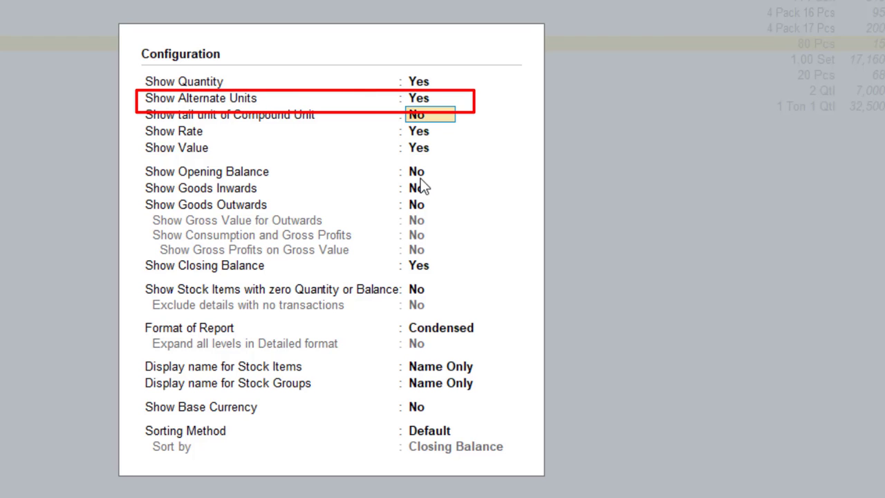
key("ctrl+a")
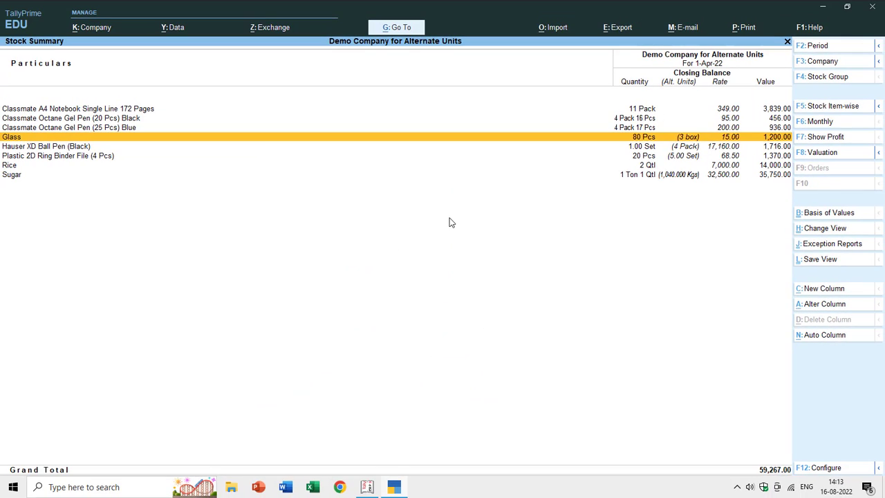
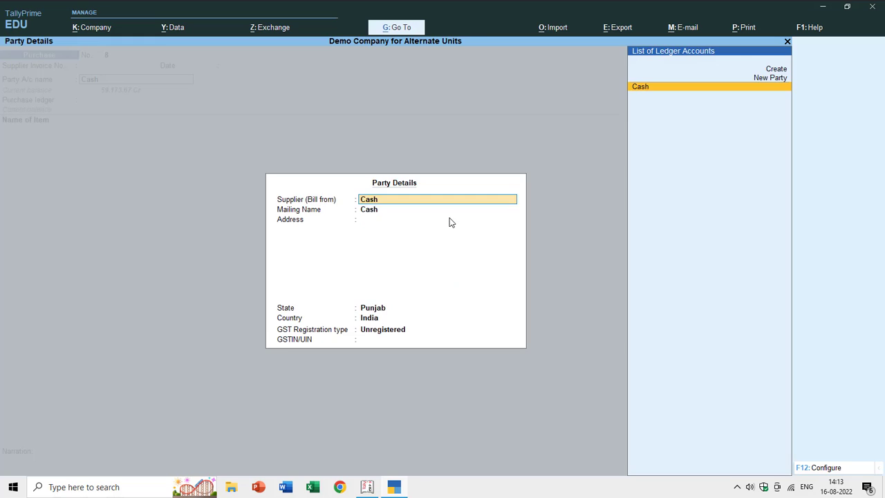
- Accept the Cash party details in a new Purchase voucher and use Purchase A/c as its purchase ledger
key("Return")
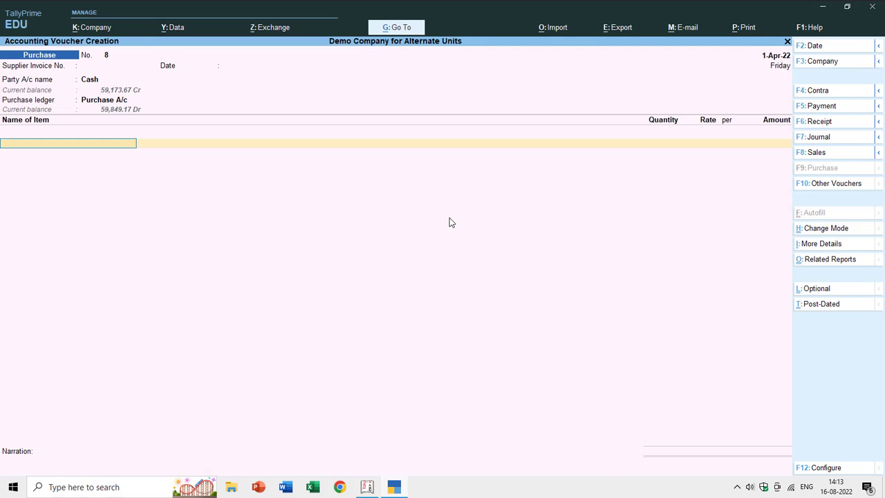
- Add the Glass item to the purchase voucher with a quantity of 5 box
type("Gla")
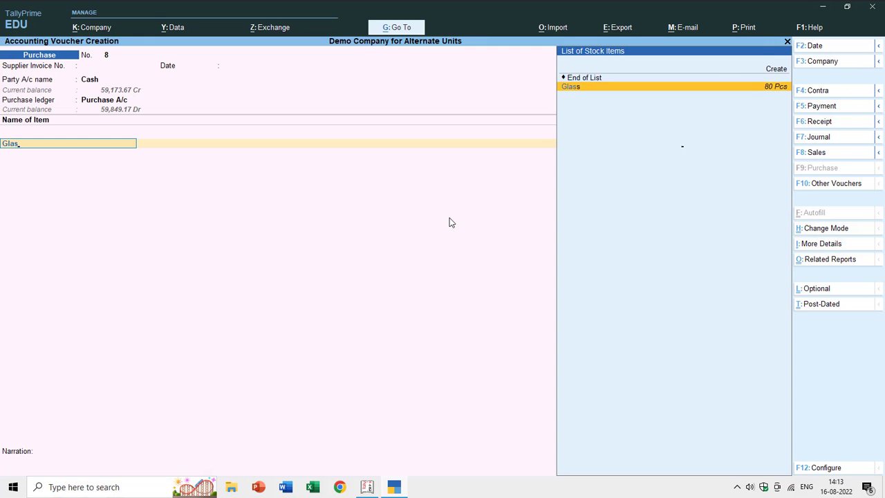
type("s")
key("Return")
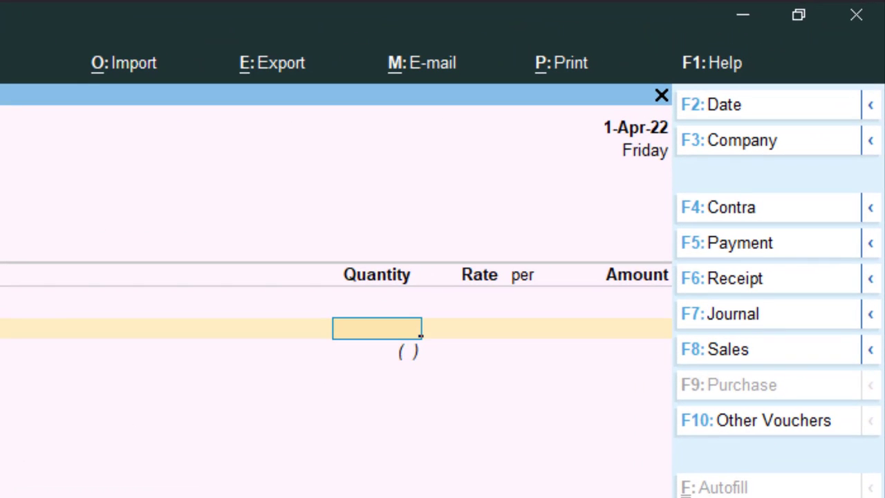
type("5 box")
key("Return")
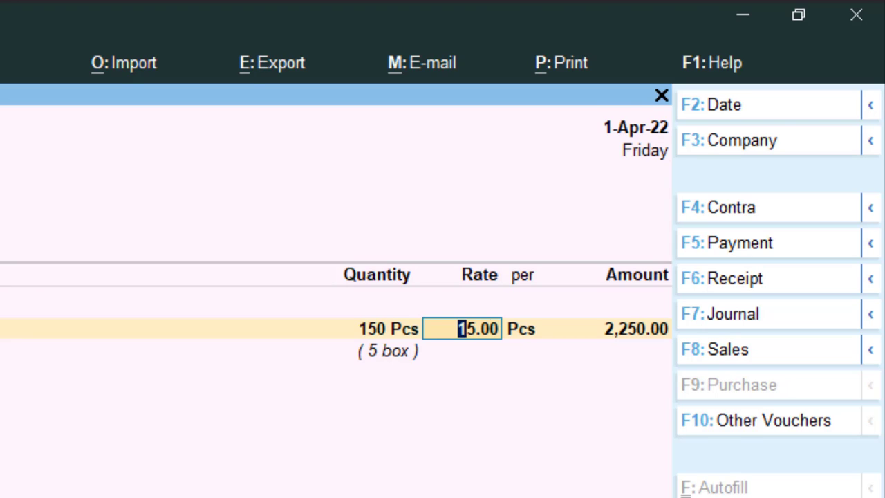
- Set the Glass rate to 450 per box
type("450")
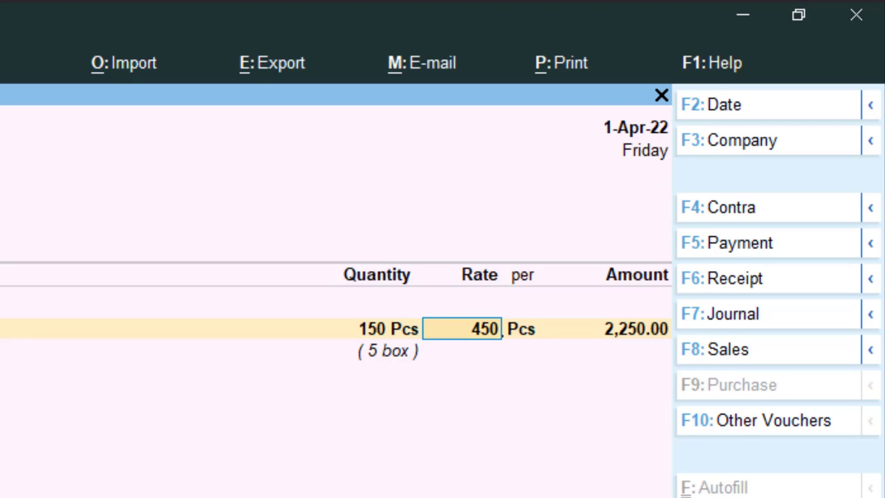
key("Return")
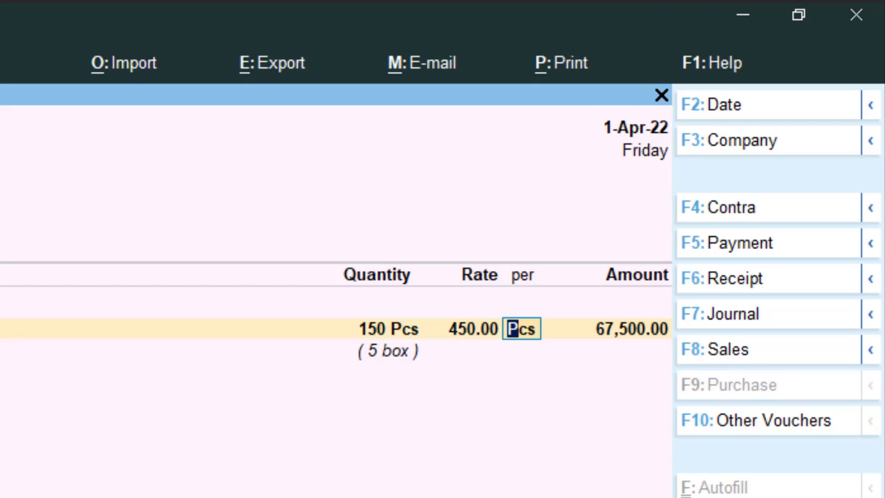
type("box")
key("Return")
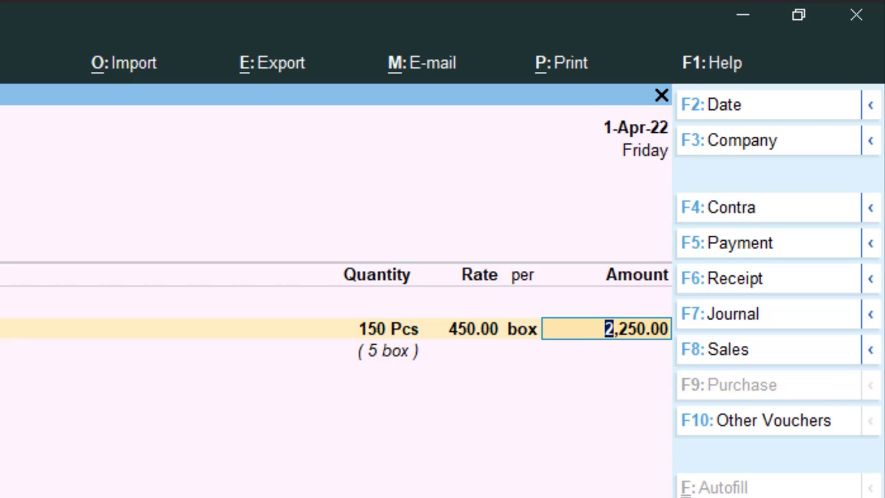
- Change the Glass rate to 15 per Pcs
key("BackSpace")
type("15")
key("Return")
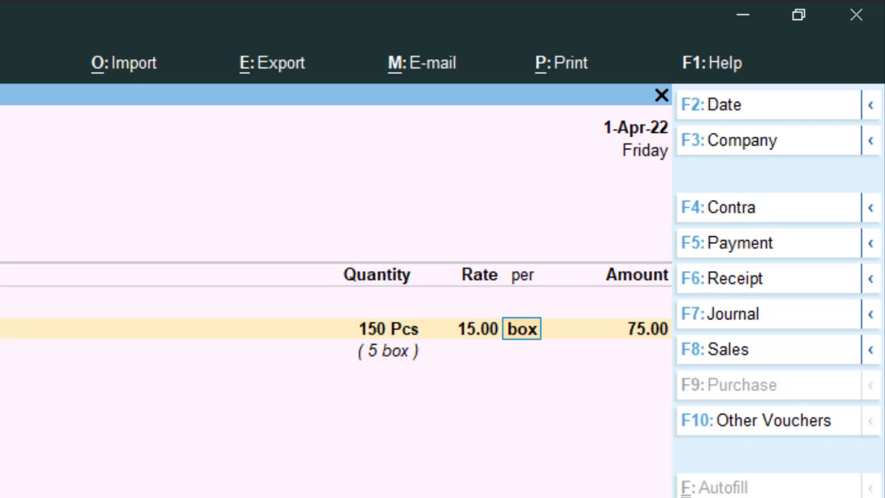
type("c")
key("BackSpace")
type("pc")
key("Return")
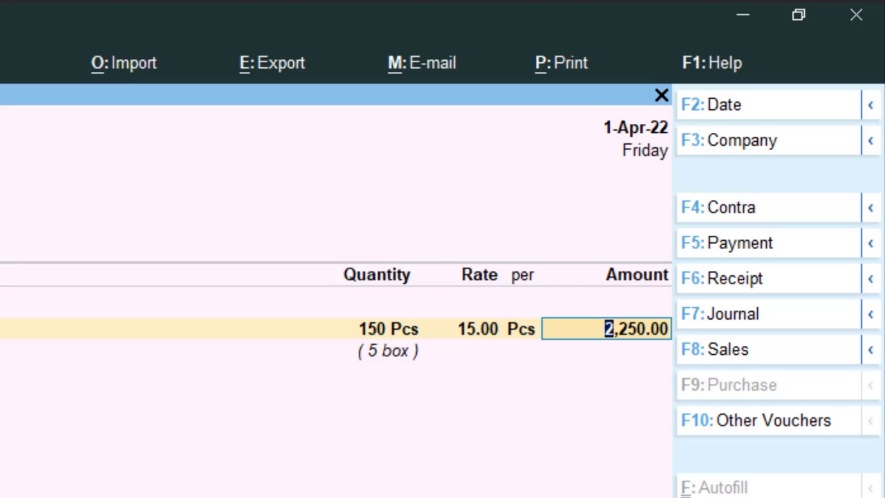
- Set the Glass rate back to 450 with box as the rate unit
key("BackSpace")
type("450")
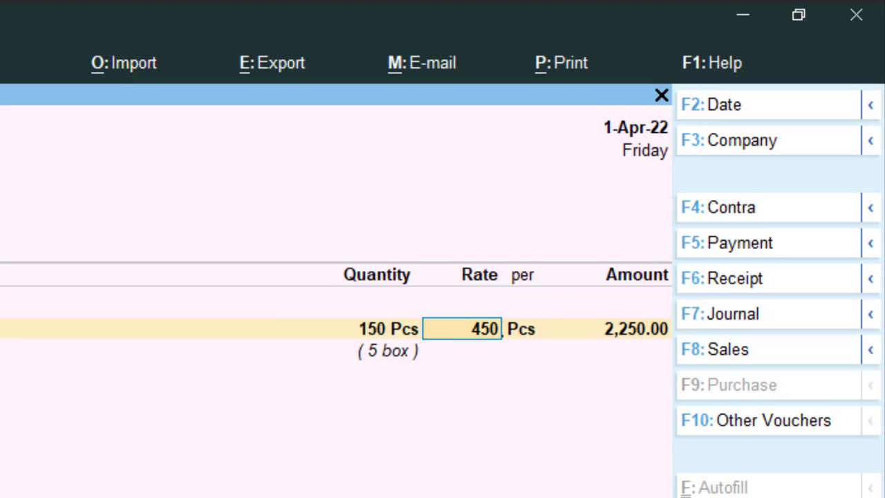
key("Return")
type("box")
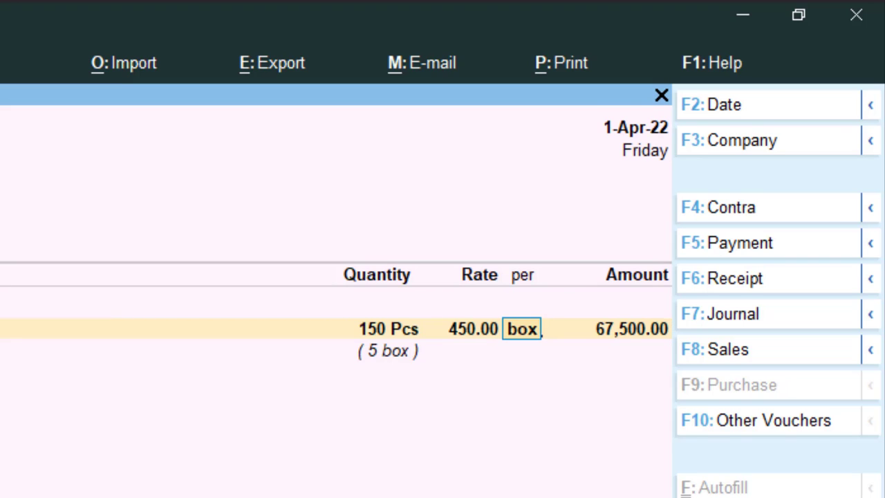
key("Return")
key("BackSpace")
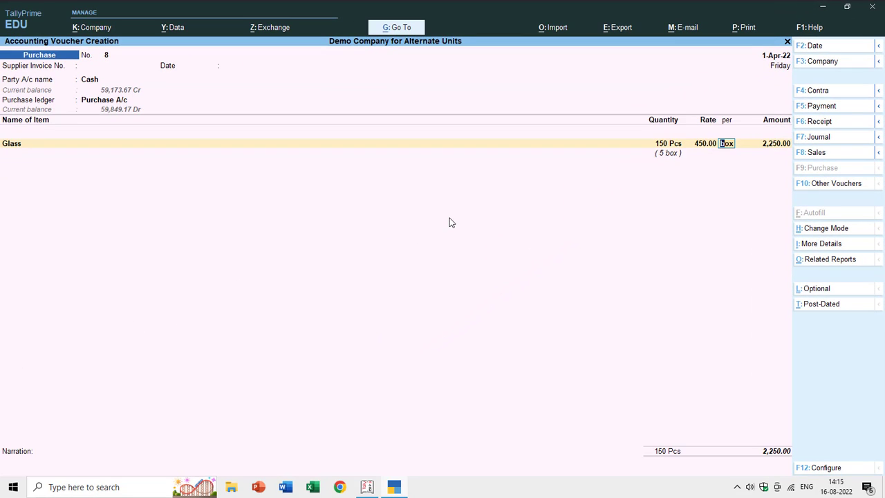
- Keep the Glass line's amount, end the item list and accept the purchase voucher without a narration
key("Return")
key("Return")
key("Return")
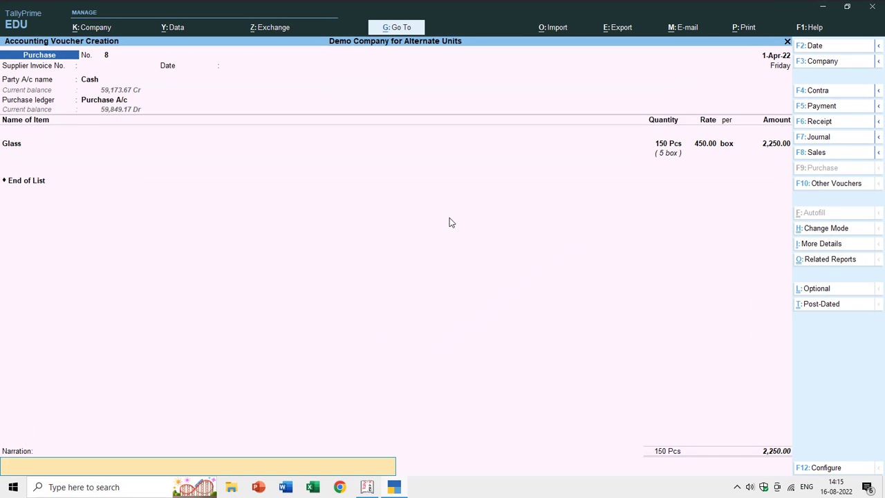
key("Return")
key("Return")
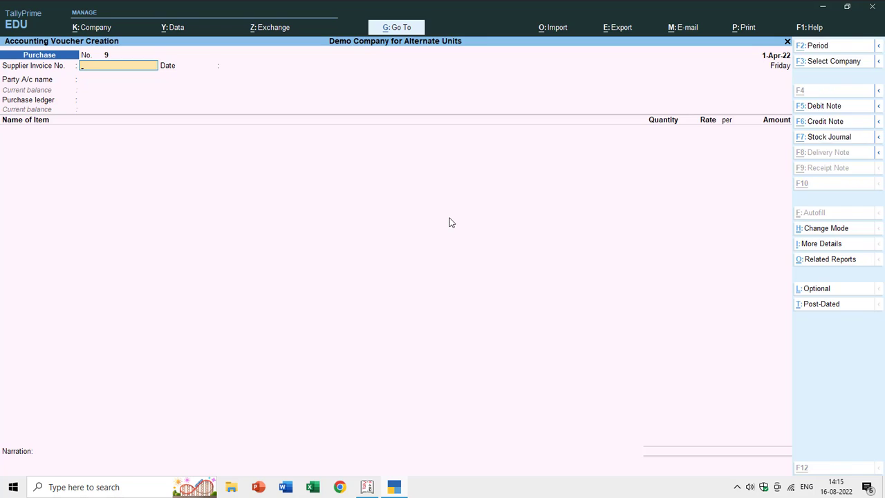
- Switch to Tally.ERP 9 and open the creation form for a single stock item
key("alt+Tab")
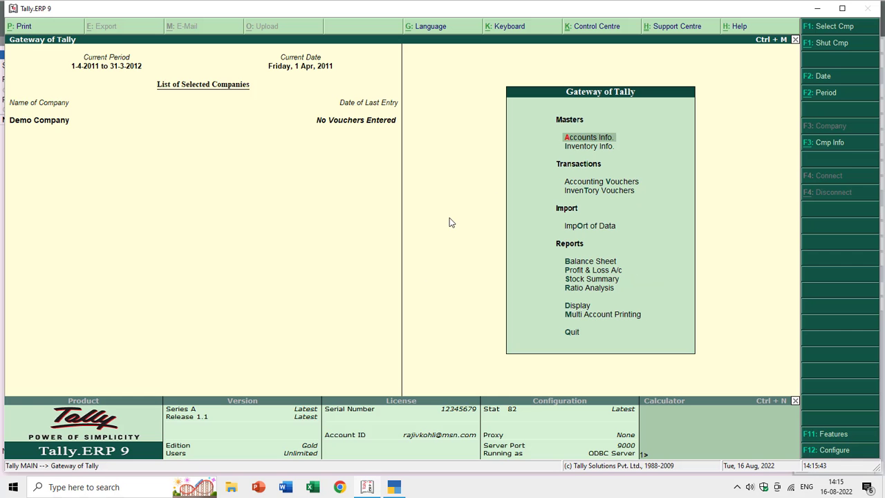
key("Down")
key("Return")
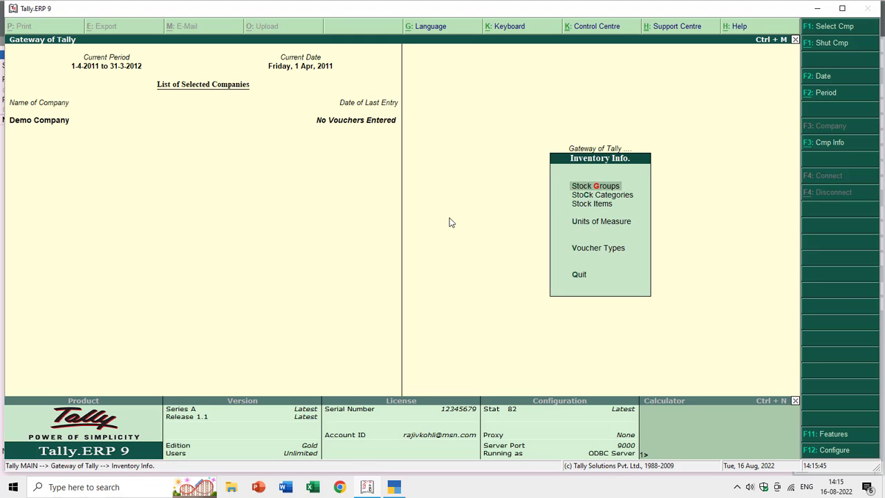
key("Down")
key("Down")
key("Return")
key("Return")
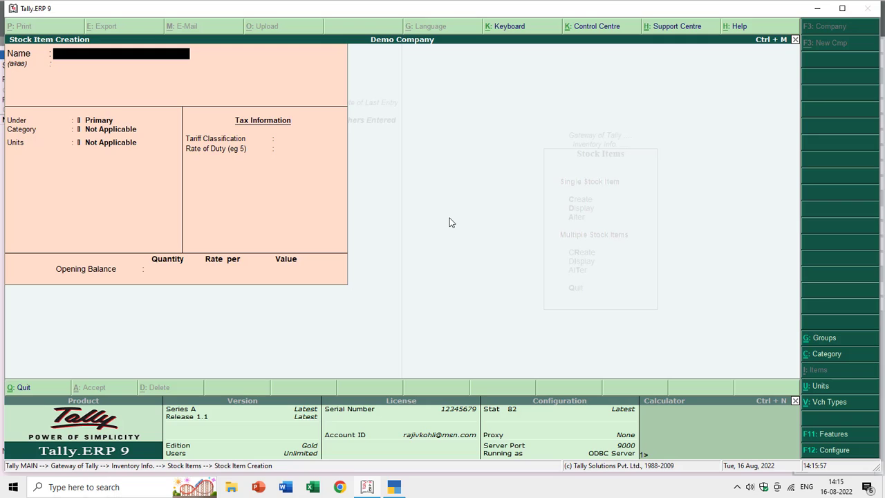
- Name the new stock item Glass, keep it under Primary with no category and set its units to Pcs
type("Glass")
key("Return")
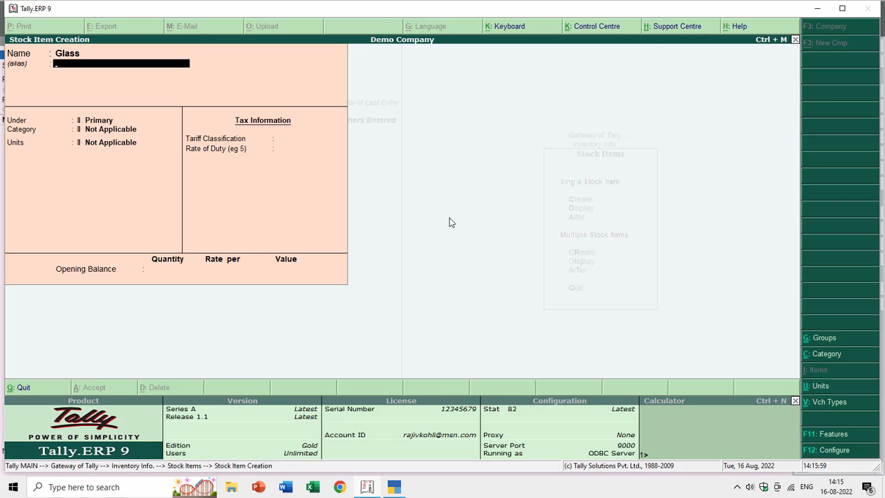
key("Return")
key("Return")
key("Return")
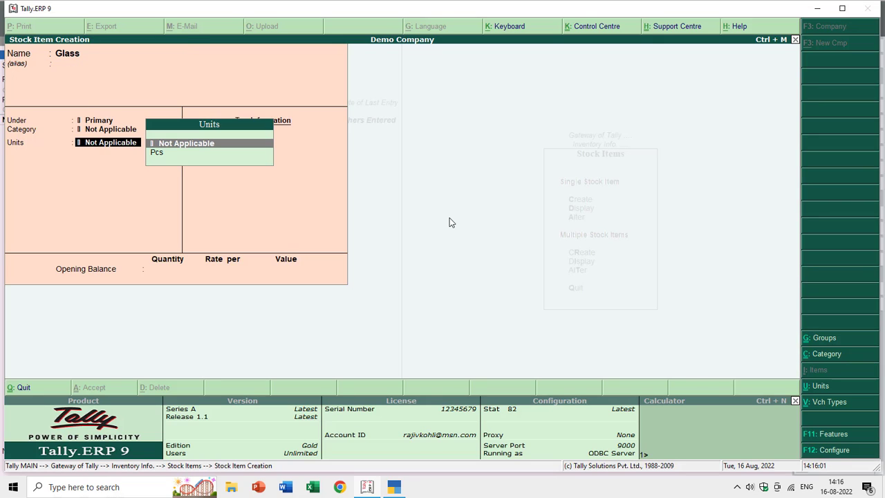
key("Down")
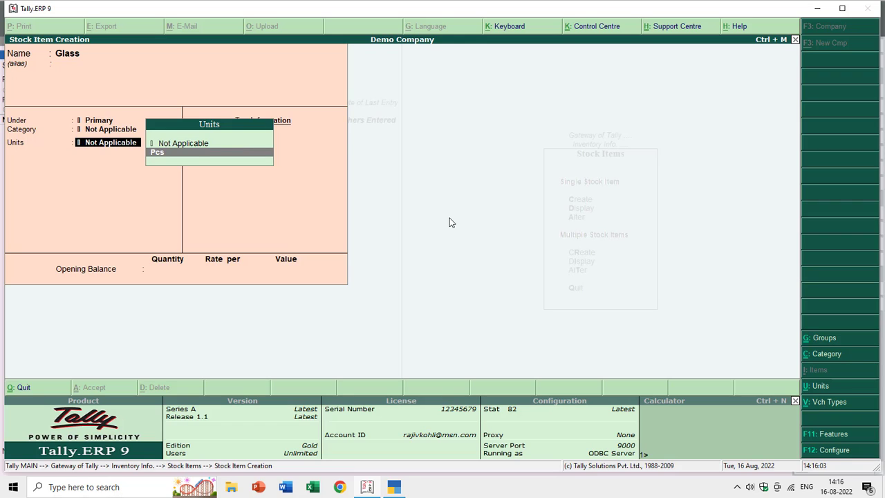
key("Return")
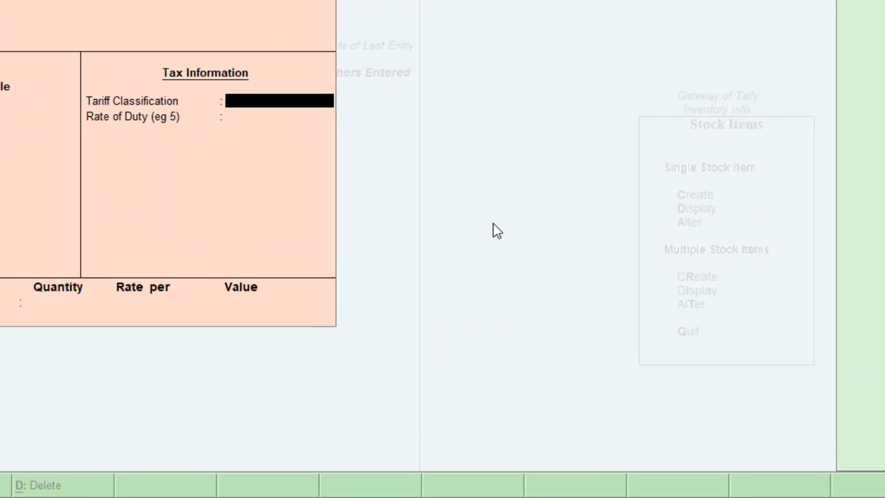
- Set Use ALTERNATE UNITS for Stock Items to Yes in the Stock Item Configuration and save it
key("F12")
key("Return")
key("Return")
key("Return")
key("Return")
key("Return")
key("Return")
key("Return")
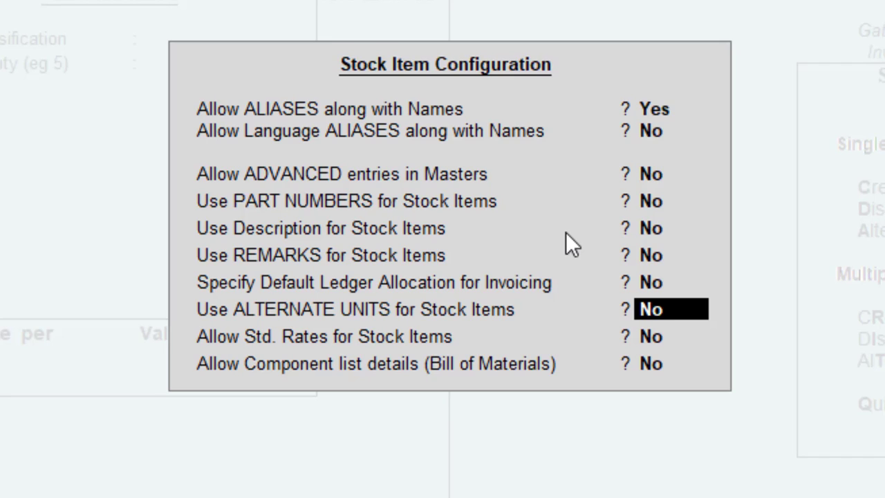
type("ye")
key("Return")
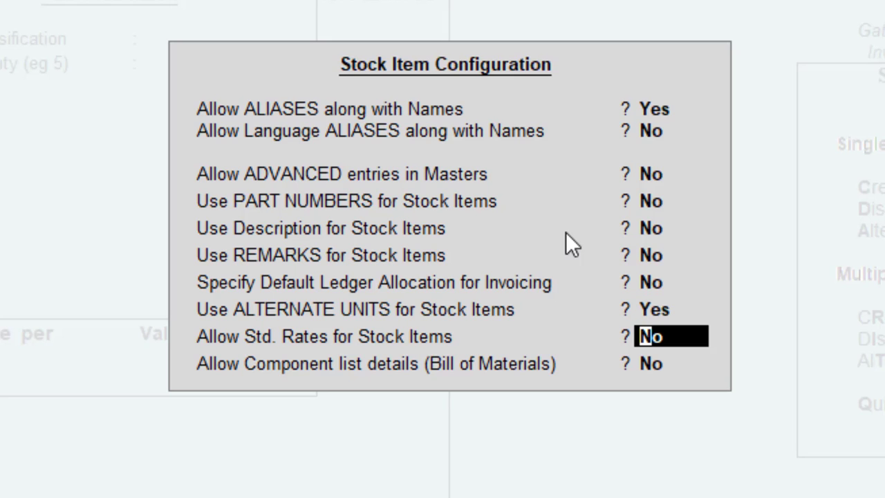
key("ctrl+a")
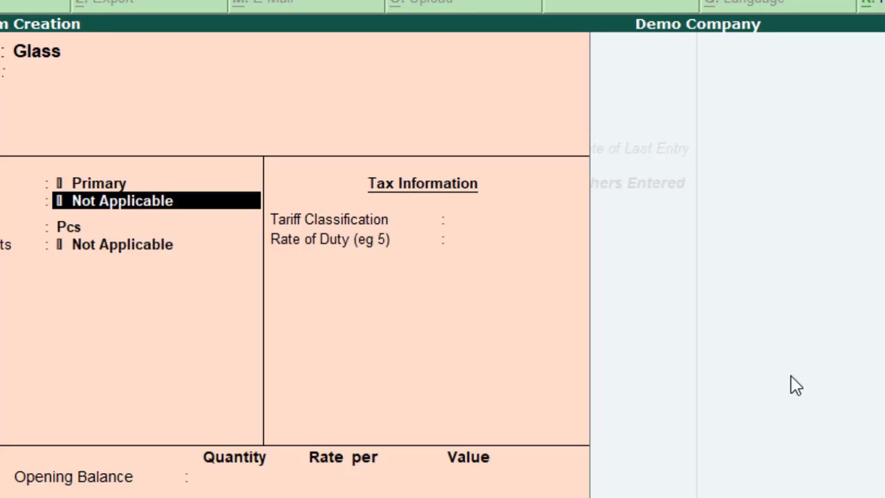
- Create a simple unit with symbol Box and 0 decimal places as the alternate unit for Glass
key("Return")
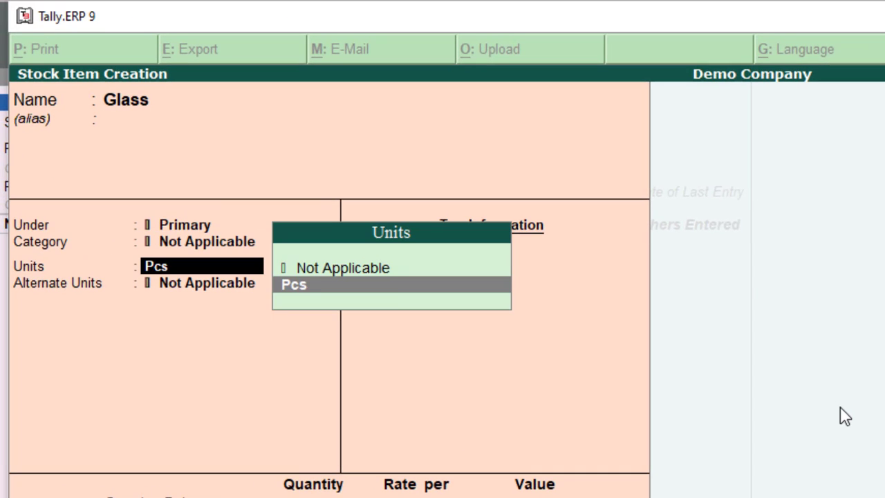
key("Return")
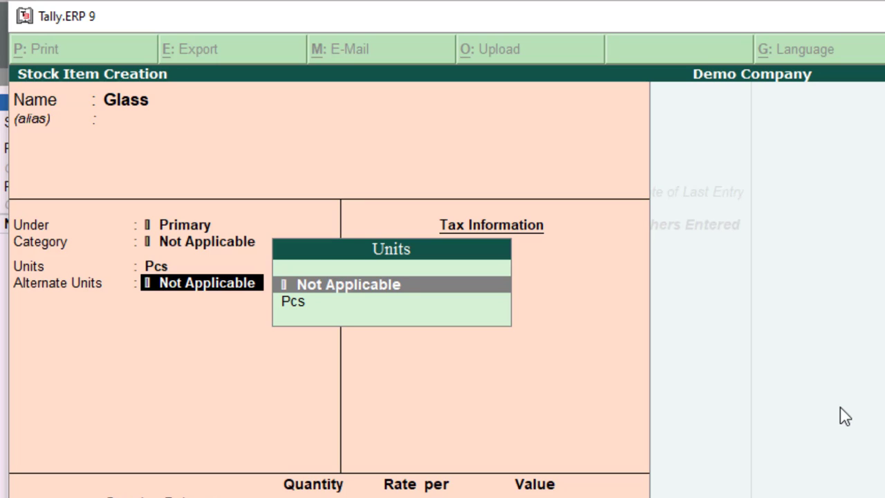
key("Down")
key("Up")
key("Down")
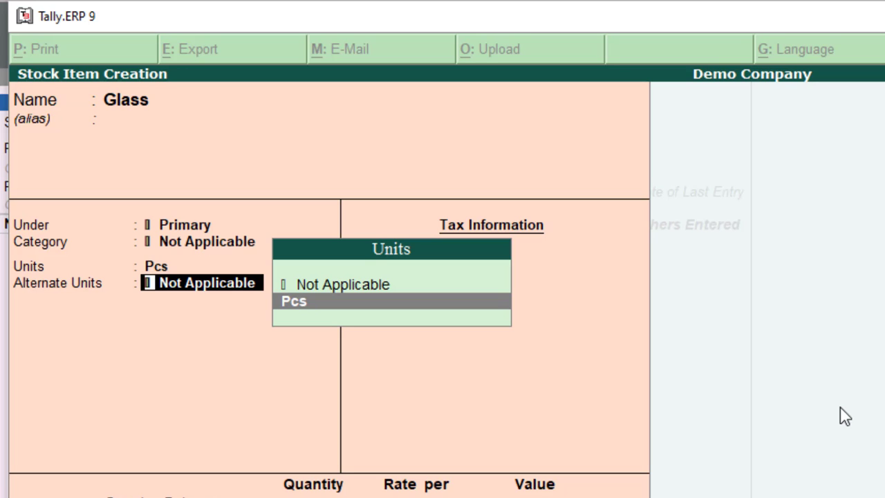
key("alt+c")
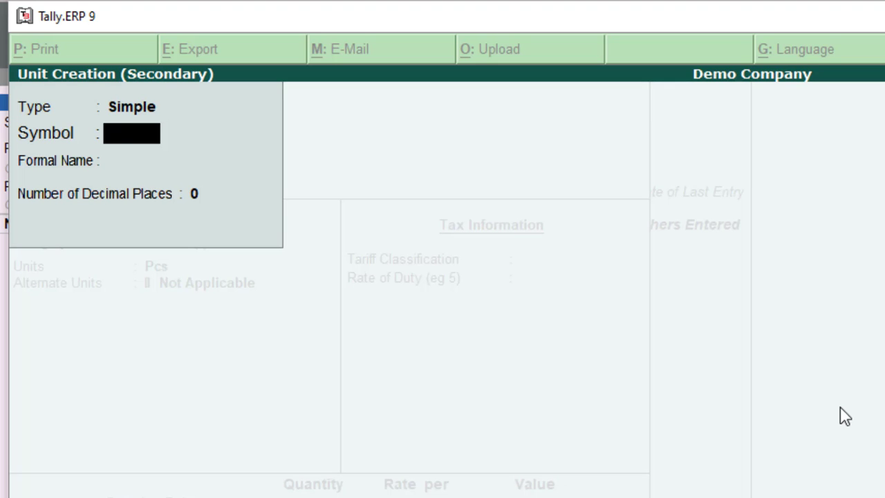
type("Box")
key("Return")
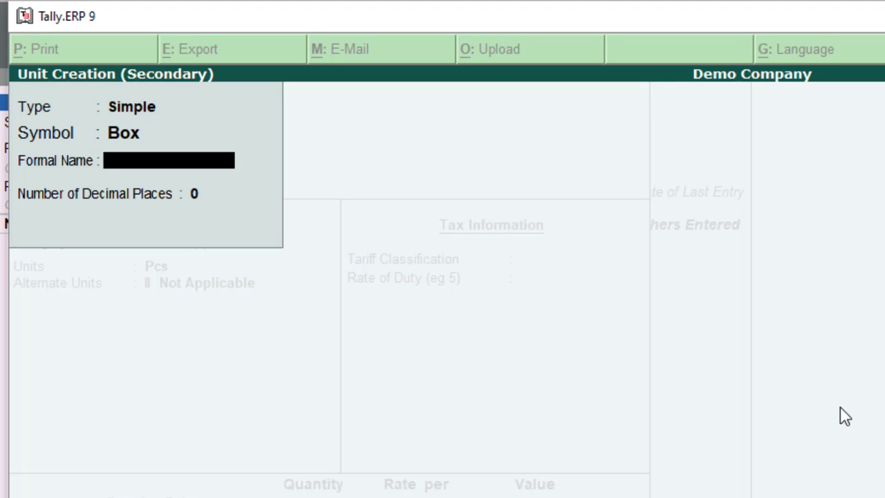
key("Return")
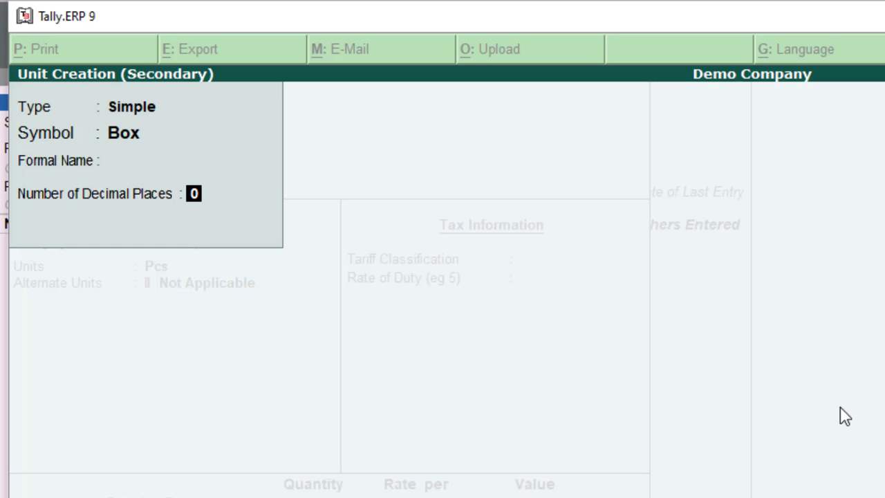
key("Return")
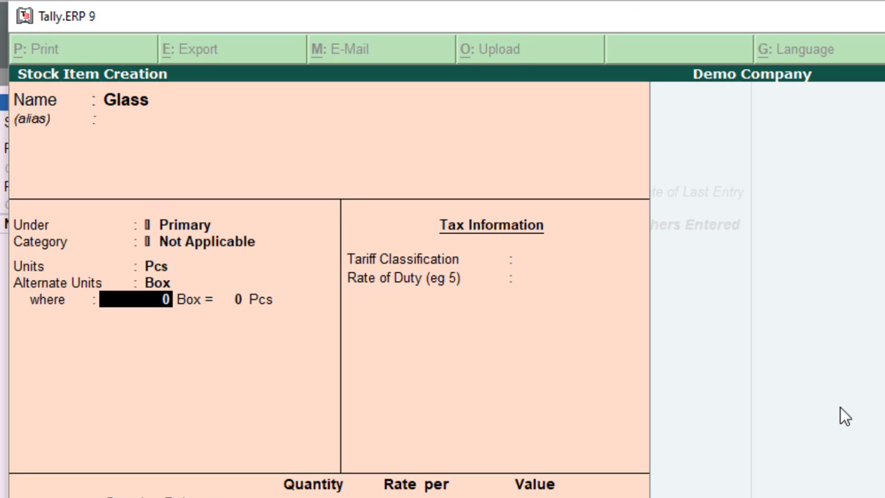
- Define the conversion as 1 Box = 30 Pcs, keep the default tax details and accept the Glass stock item
type("1")
key("Return")
type("30")
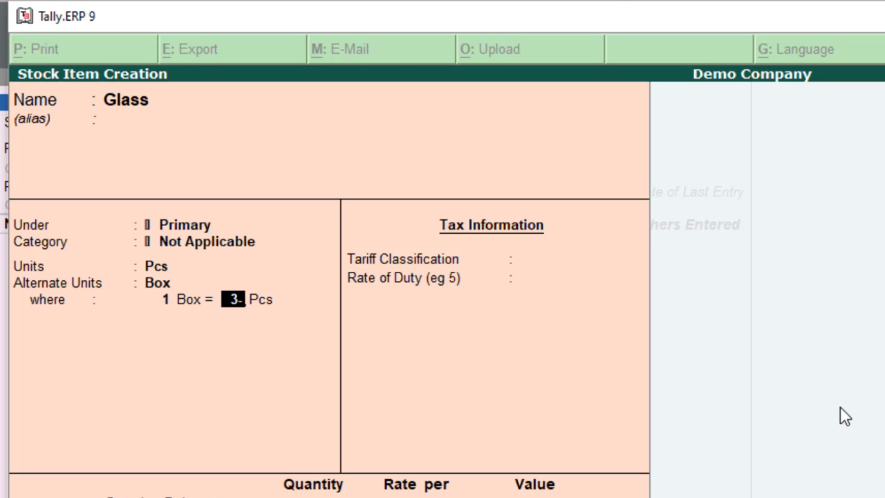
key("Return")
key("Return")
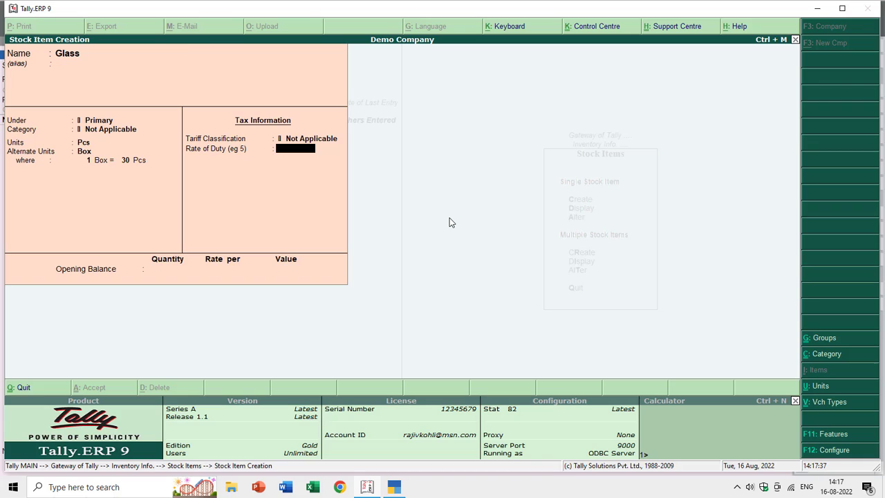
key("Return")
key("Return")
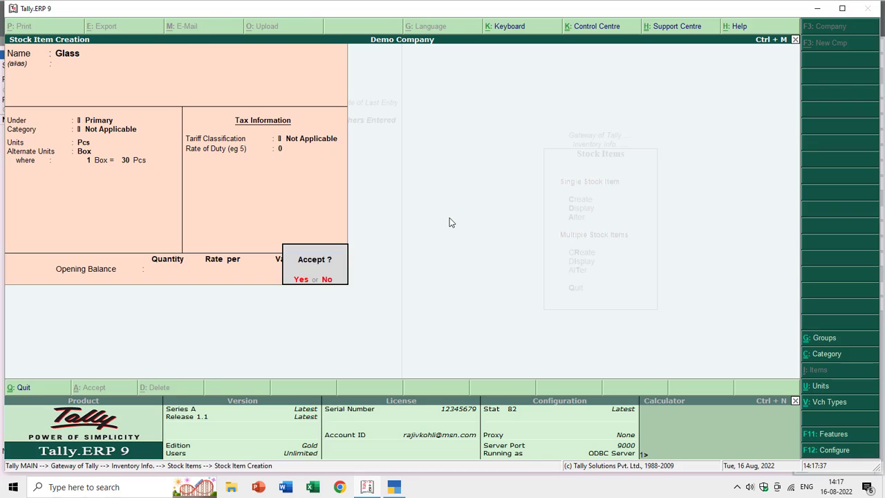
key("Return")
- Leave stock item creation and open a new Purchase voucher
key("Escape")
key("Escape")
key("Escape")
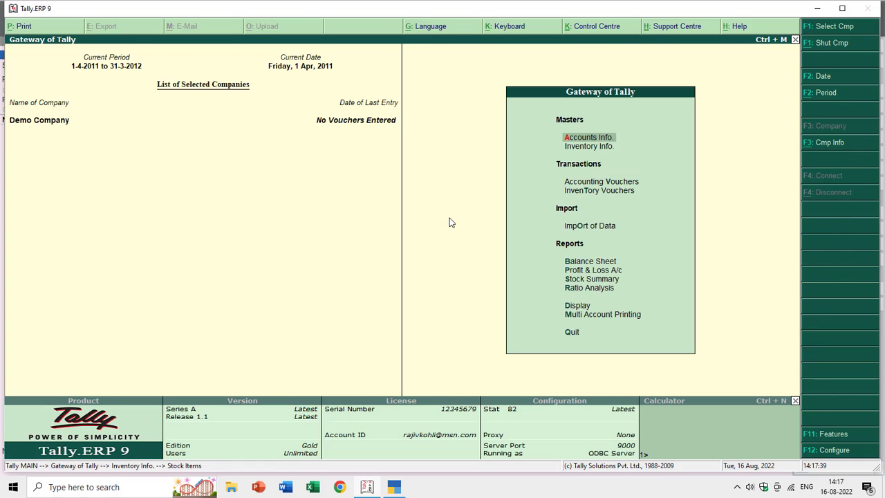
key("v")
key("F9")
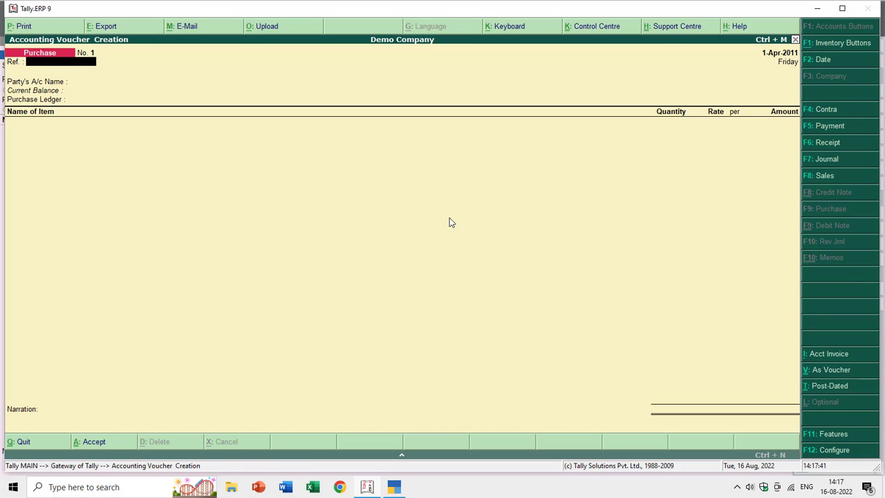
- Use Cash as the purchase party and create a Purchase A/c ledger under Purchase Accounts for the voucher
key("Return")
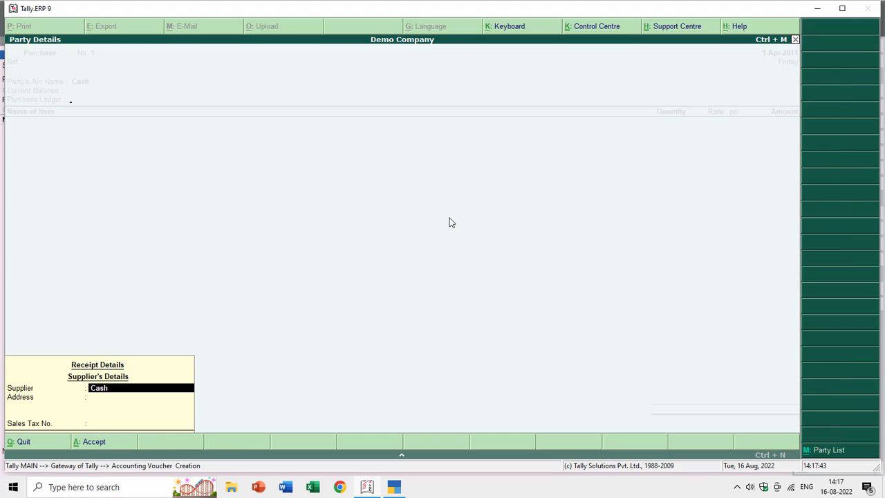
key("ctrl+a")
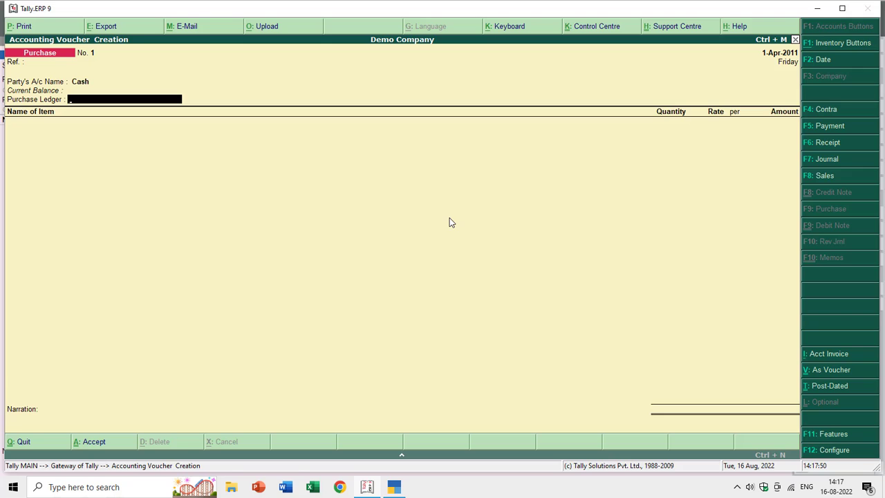
key("alt+c")
type("Purc")
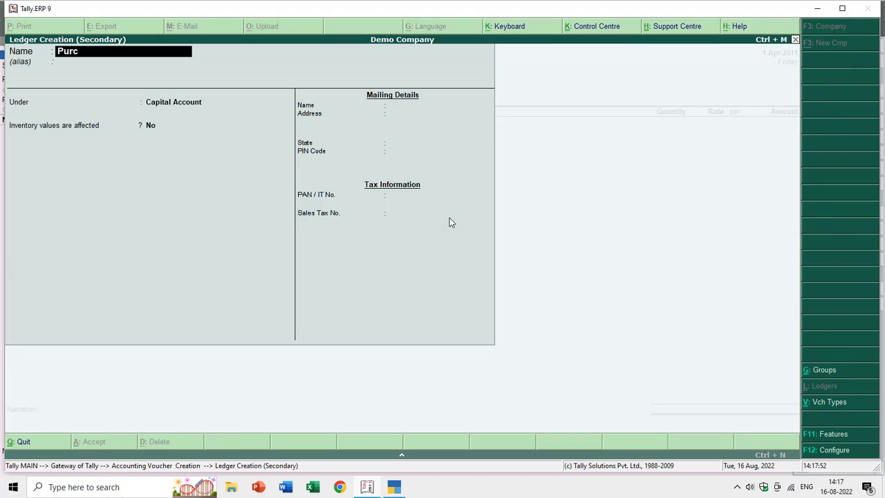
type("hase A/c")
key("Return")
type("Pu")
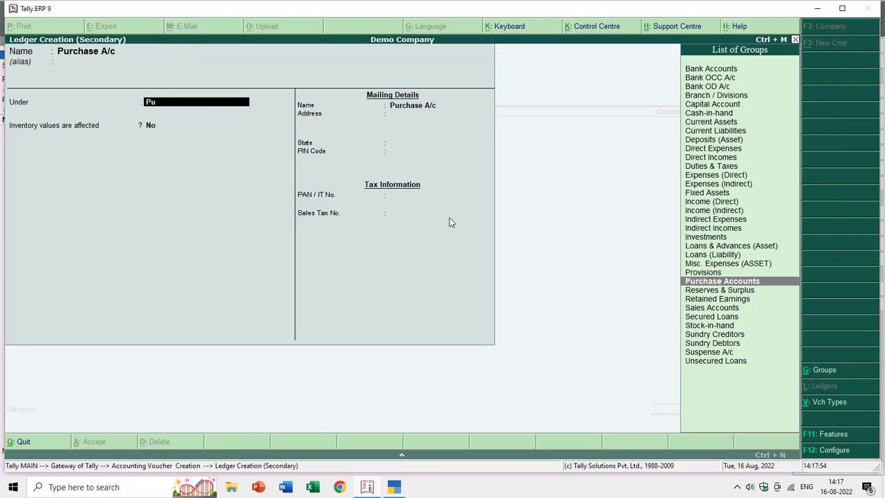
type("r")
key("Return")
key("Return")
key("Return")
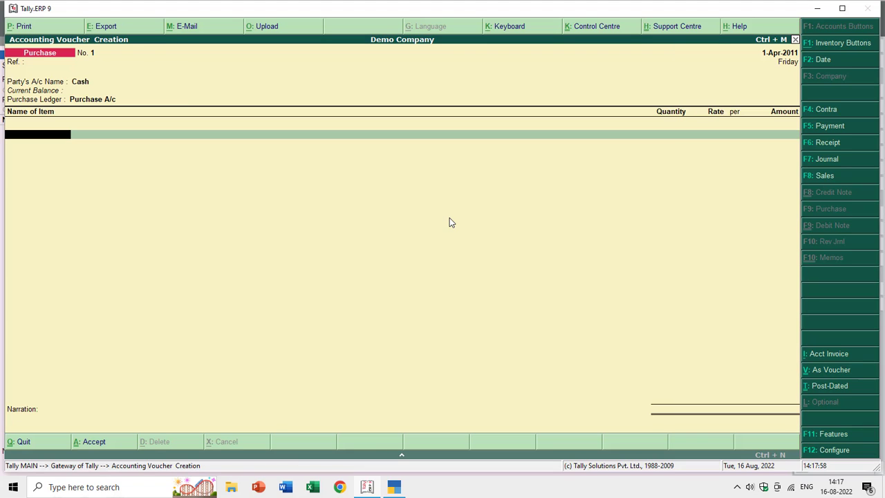
- Add Glass to the purchase voucher with a quantity of 180 Pcs
type("g")
key("Return")
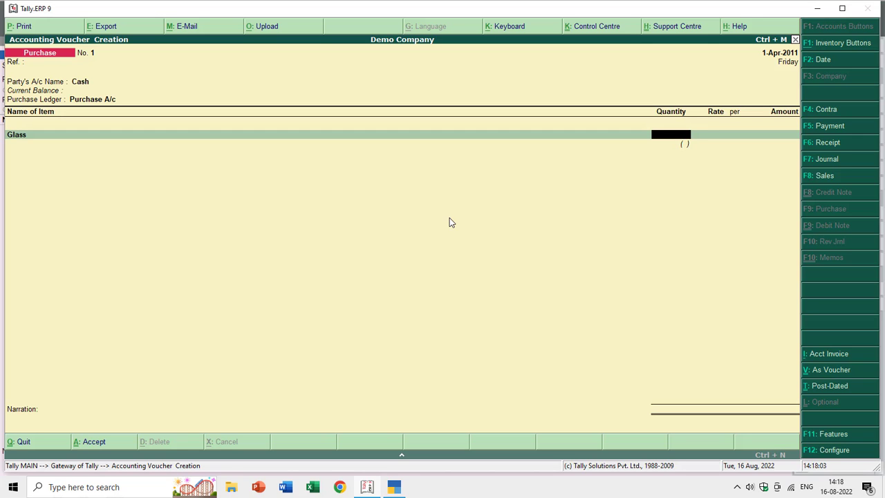
type("180")
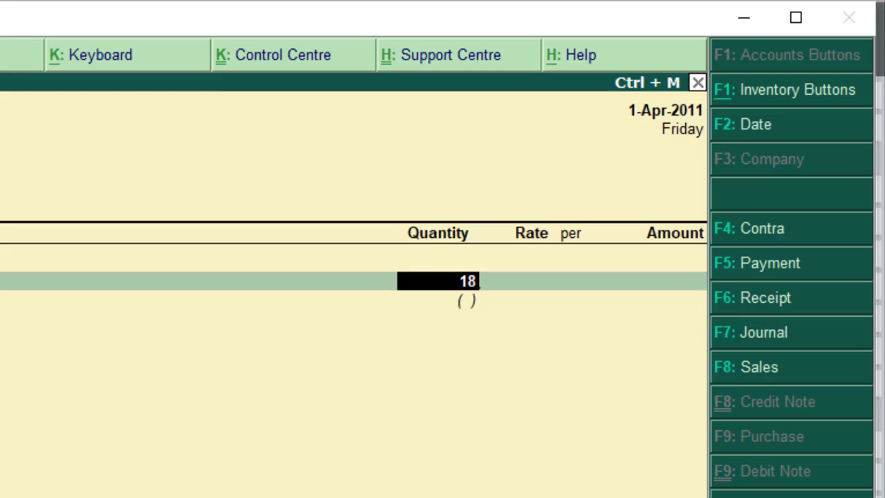
key("Return")
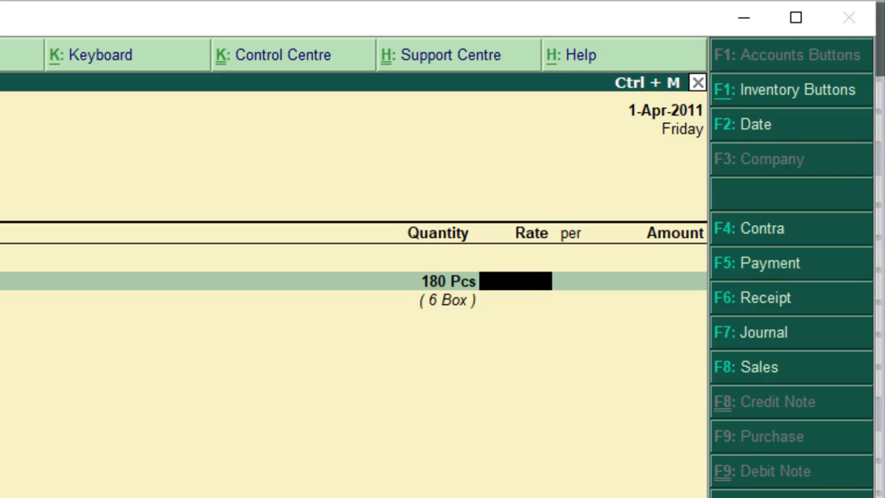
- Change the Glass quantity to 15 Pcs equal to 1 Box, set the rate to 15, and accept the purchase voucher
left_click(438, 281)
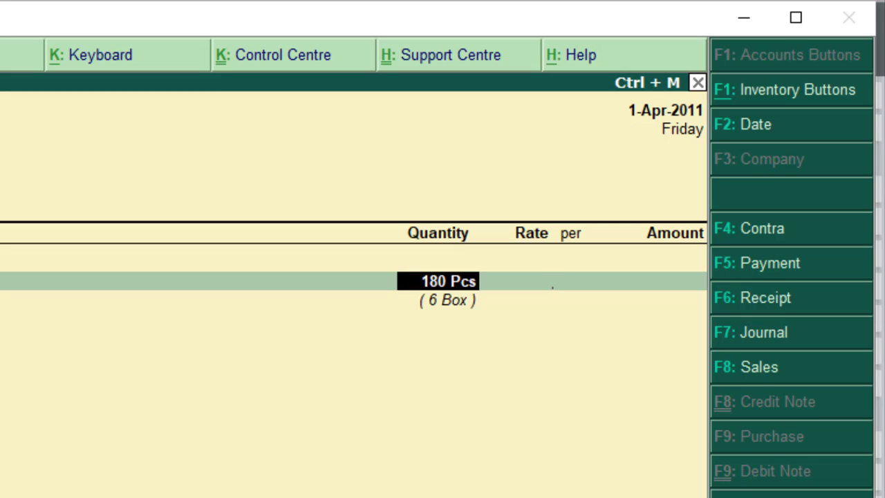
type("15")
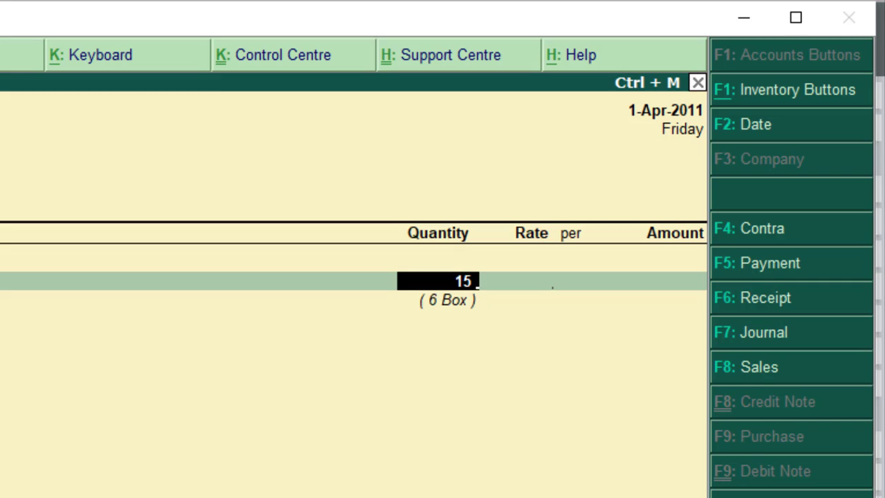
type("pcs")
key("Return")
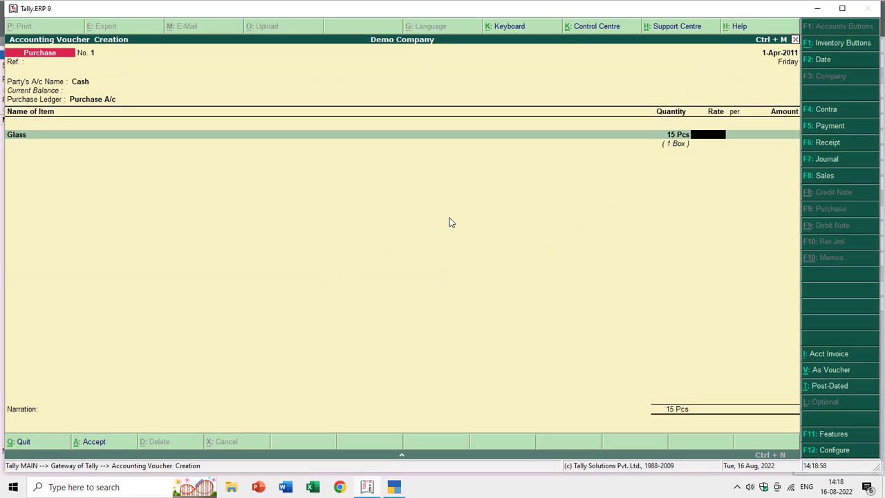
key("ctrl+a")
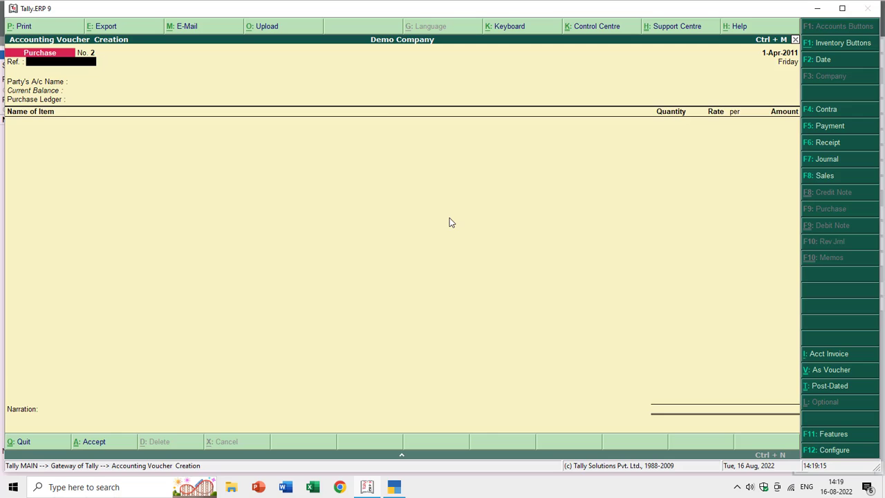
- Leave voucher creation, open the Stock Summary and check the monthly summary of Glass
key("Escape")
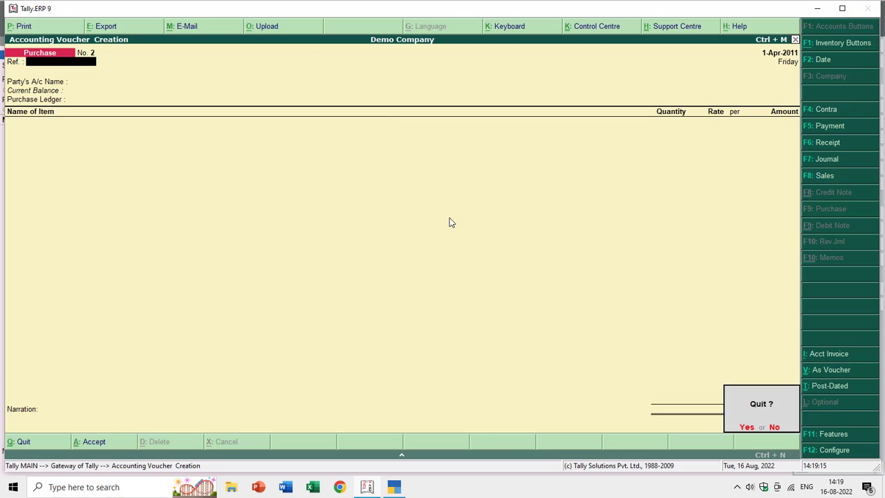
key("Return")
key("s")
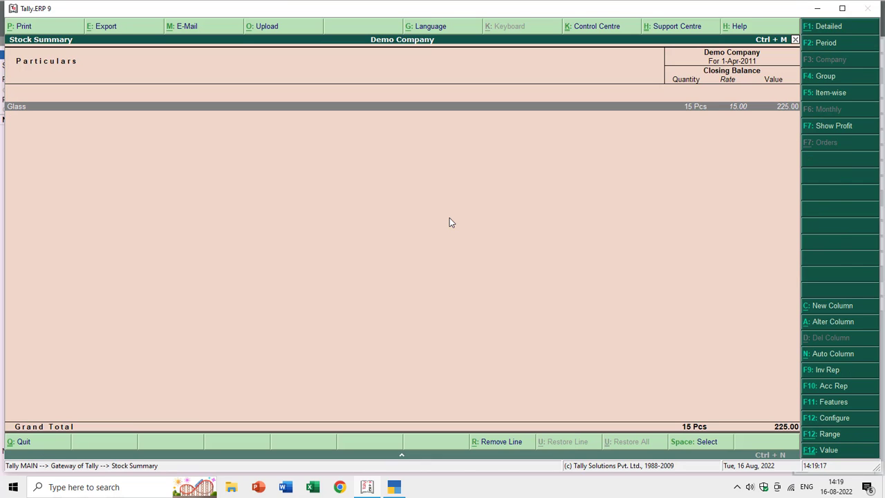
key("Return")
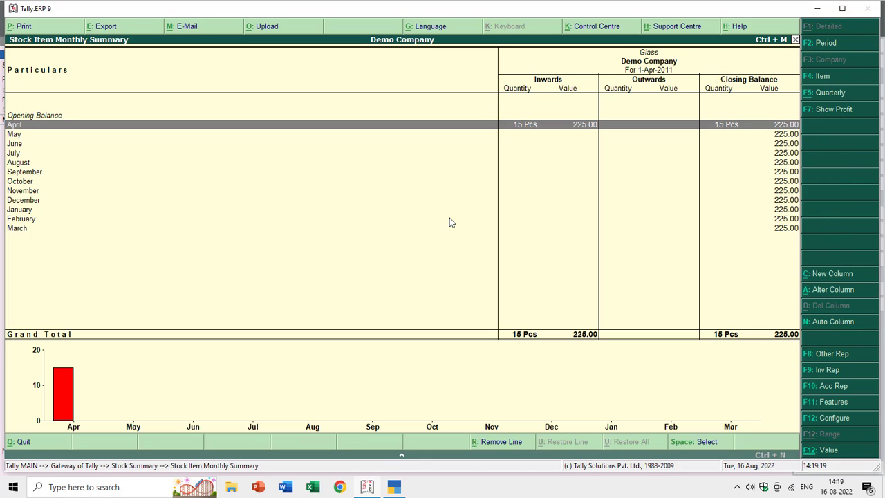
key("Escape")
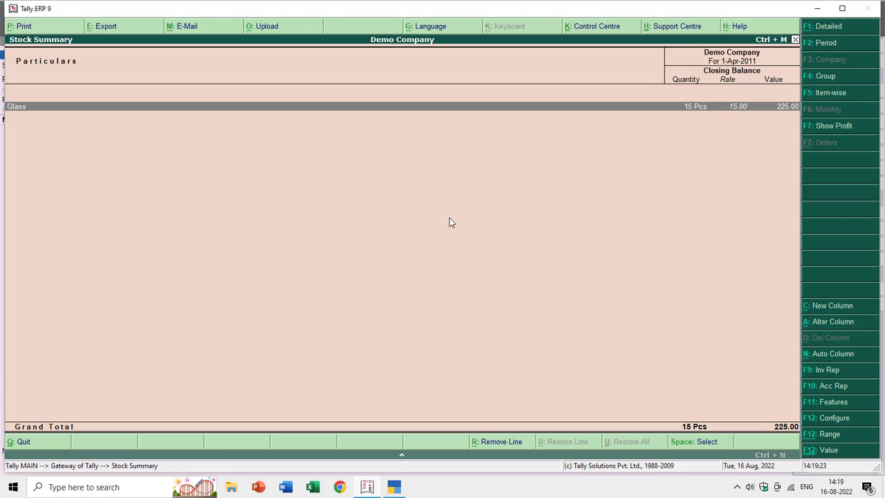
- Set Show using Alternate Units to Yes in the Stock Summary configuration and save it
key("F12")
key("Return")
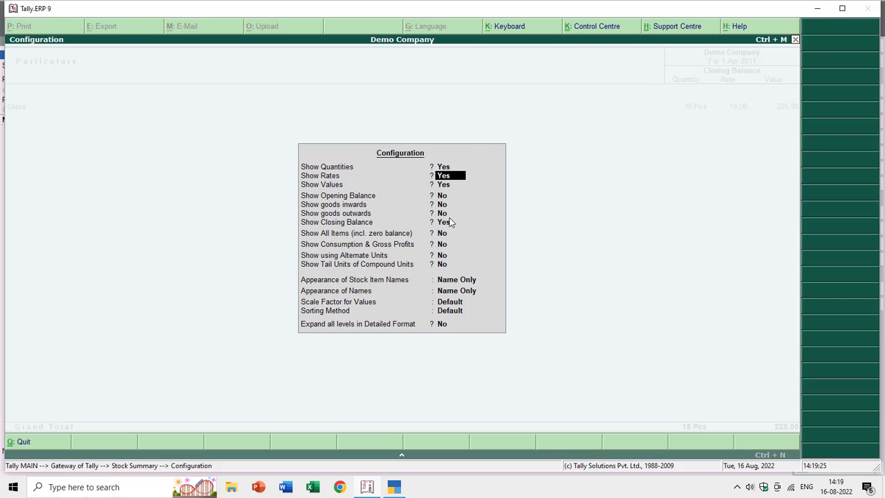
key("Return")
key("Return")
key("Return")
key("Return")
key("Return")
key("Return")
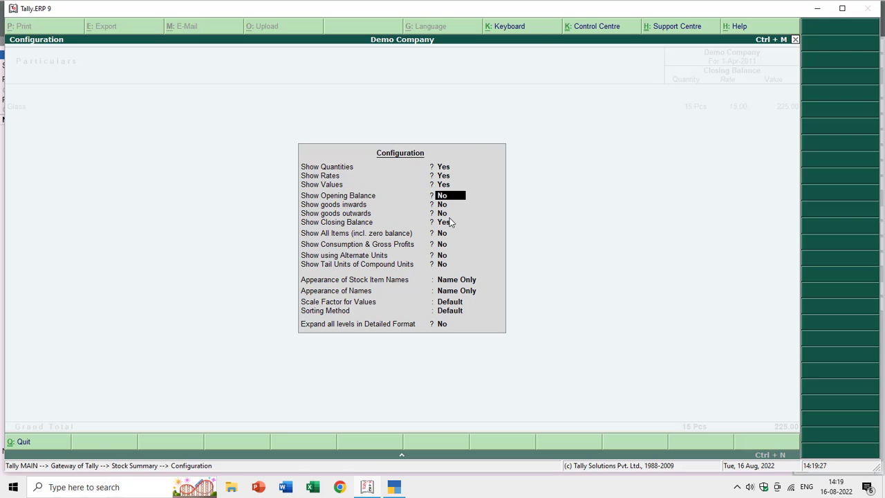
key("Return")
key("Return")
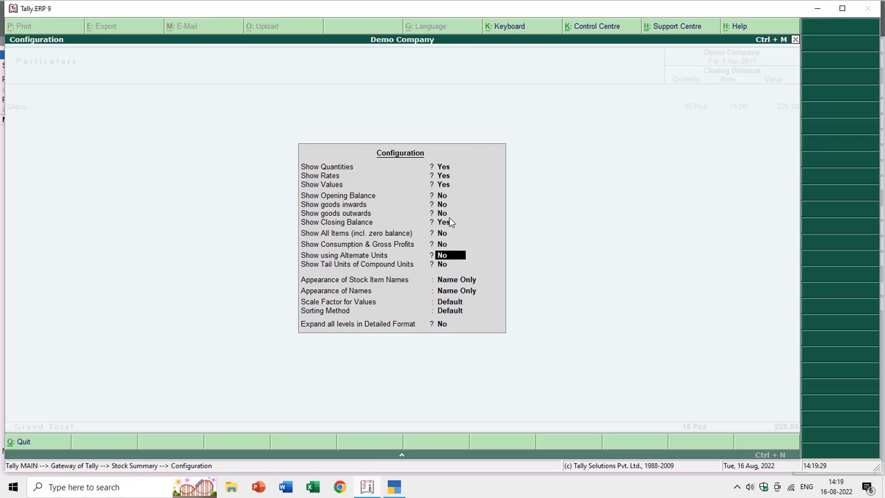
type("ye")
key("Return")
key("ctrl+a")
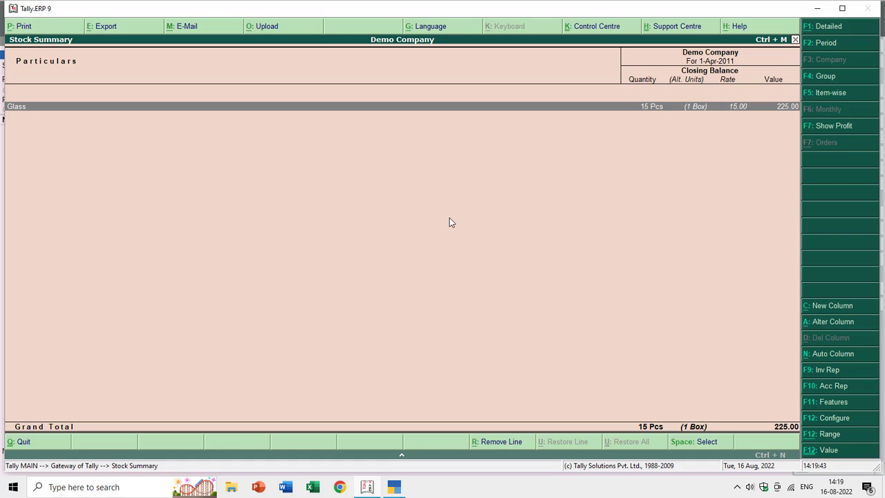
- Switch to TallyPrime, quit the open purchase voucher and open the Stock Summary
key("alt+Tab")
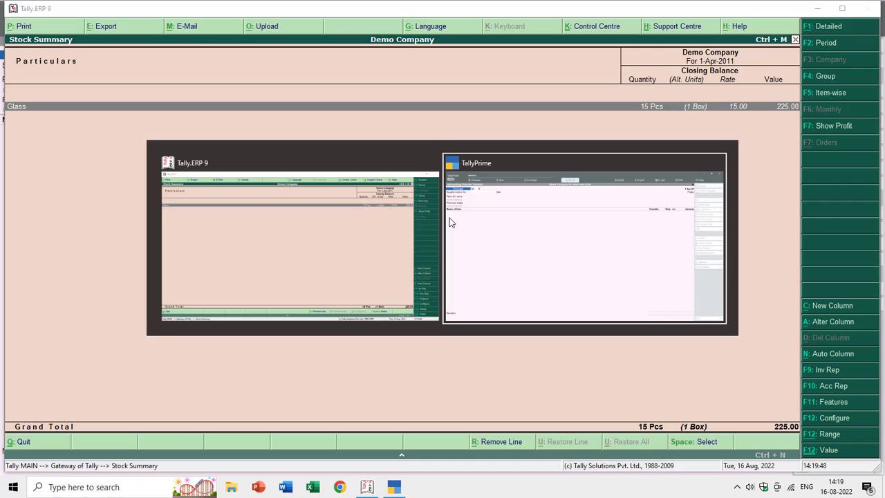
key("Escape")
key("y")
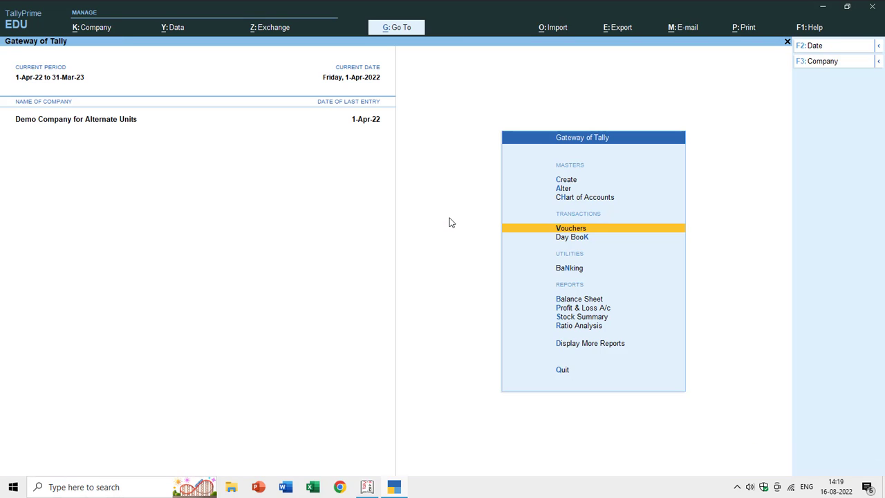
key("Down")
key("Down")
key("Down")
key("Down")
key("Down")
key("Return")
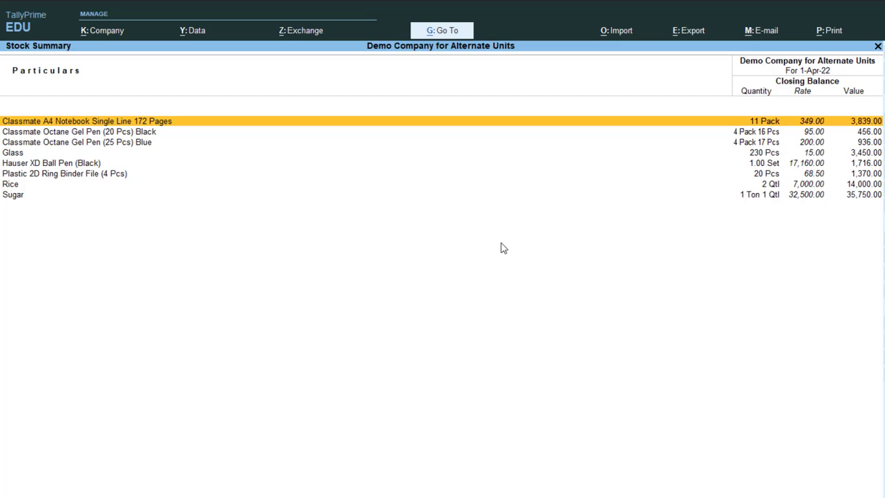
- Set Show Alternate Units and Show tail unit of Compound Unit to Yes in the Stock Summary configuration and save it
key("F12")
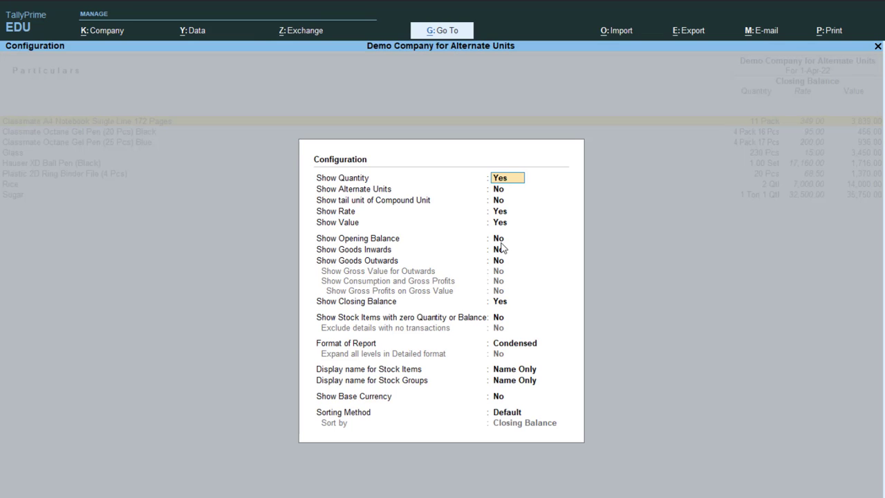
key("Return")
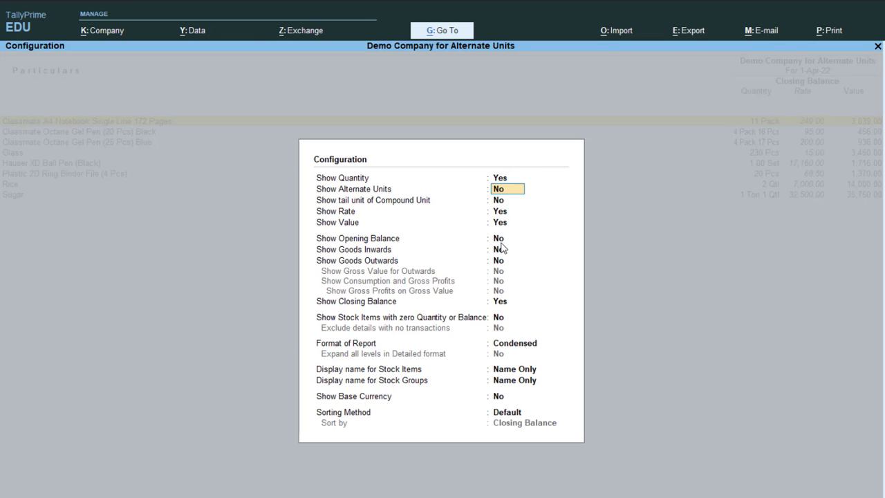
type("no")
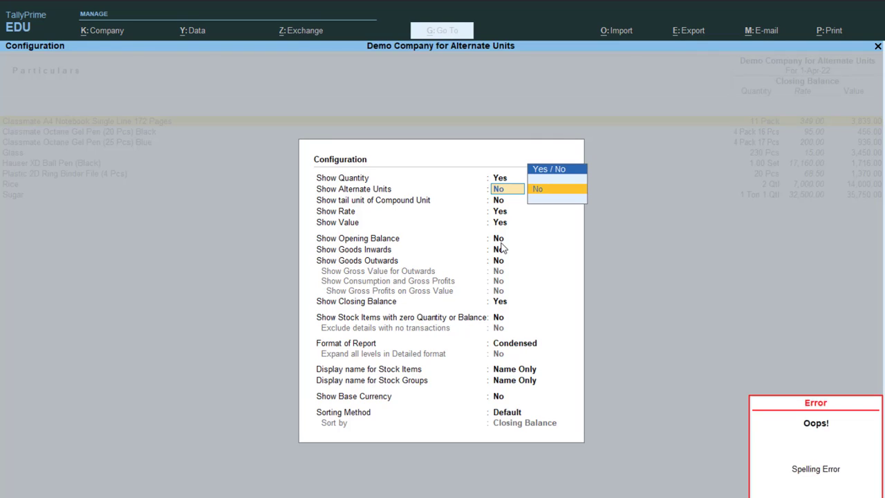
key("BackSpace")
key("BackSpace")
type("y")
key("Return")
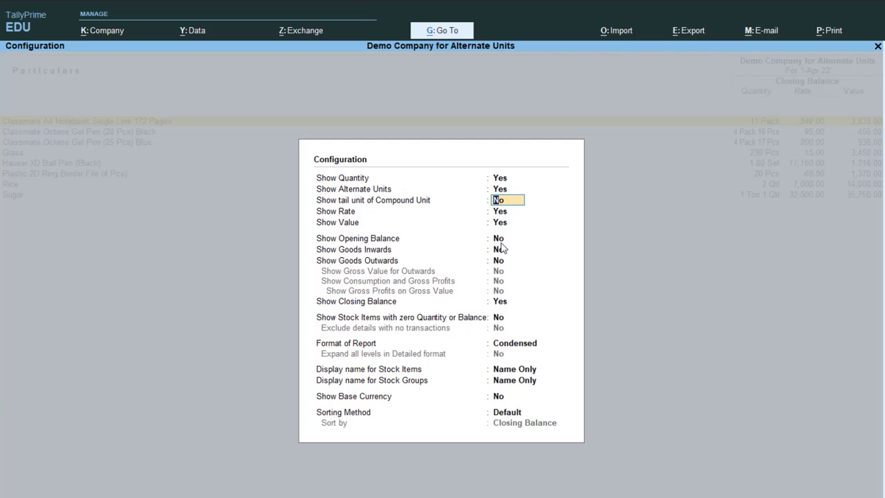
type("yes")
key("Return")
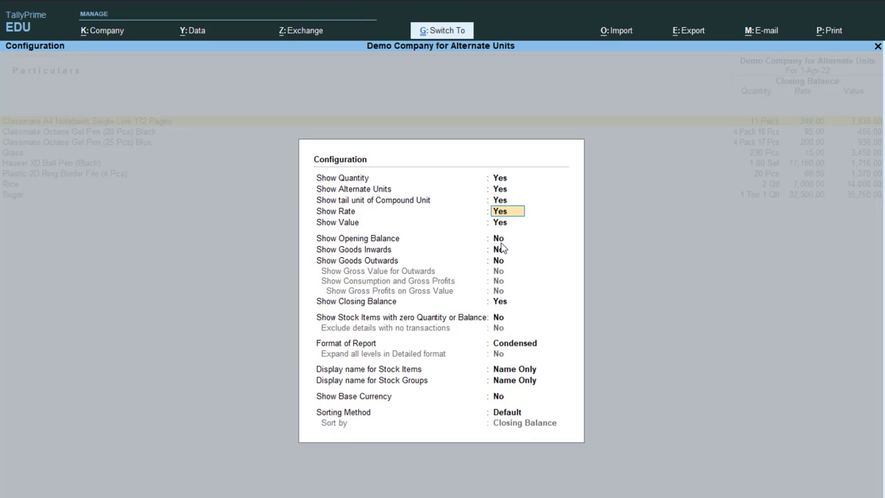
key("ctrl+a")
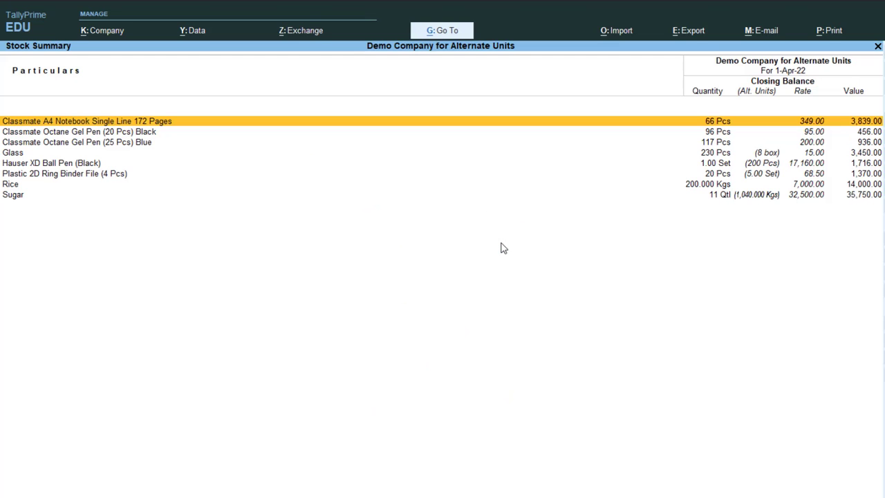
- Examine the quantities and alternate units of the Classmate items and Glass in the Stock Summary
key("Down")
key("Down")
key("Down")
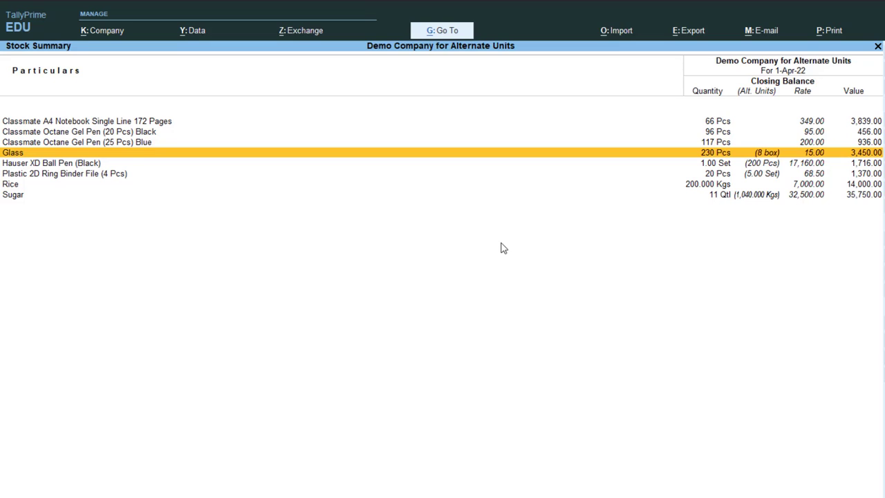
key("Up")
key("Up")
key("Up")
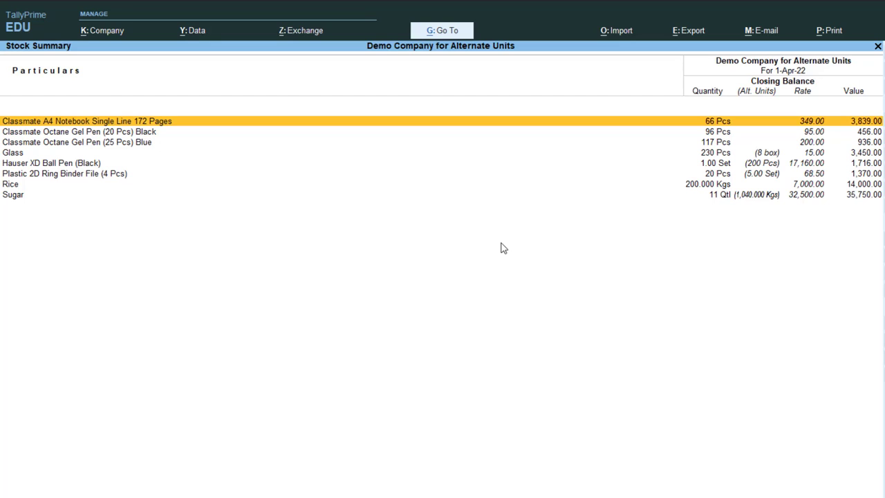
key("Down")
key("Down")
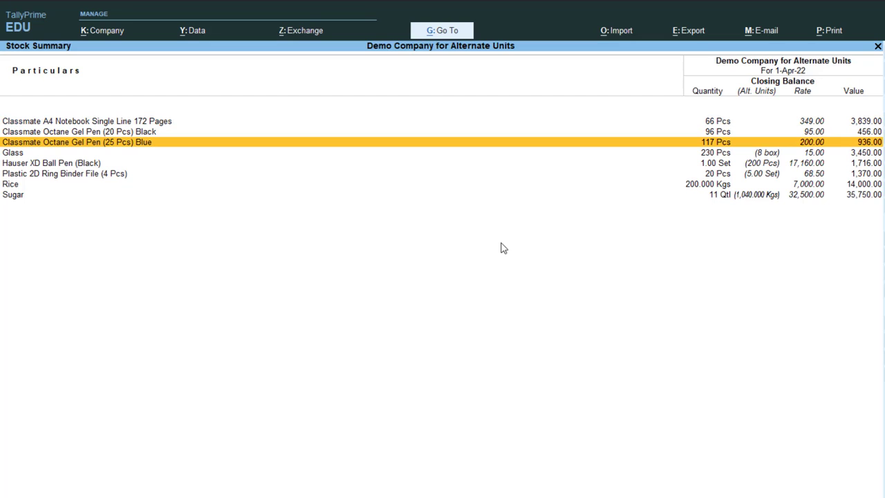
key("Up")
key("Up")
key("Down")
key("Down")
key("Down")
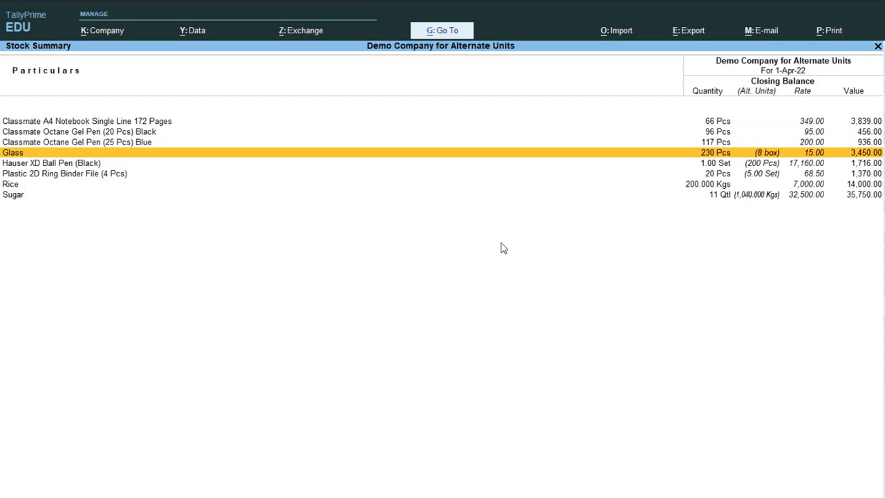
- Open the Classmate Octane Gel Pen (20 Pcs) Black stock item for alteration from the Stock Summary
key("Up")
key("Up")
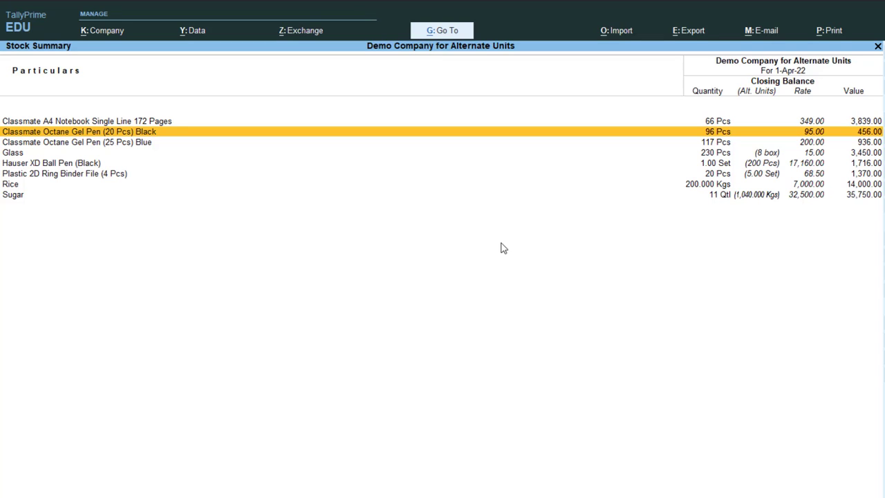
key("ctrl")
key("ctrl+Return")
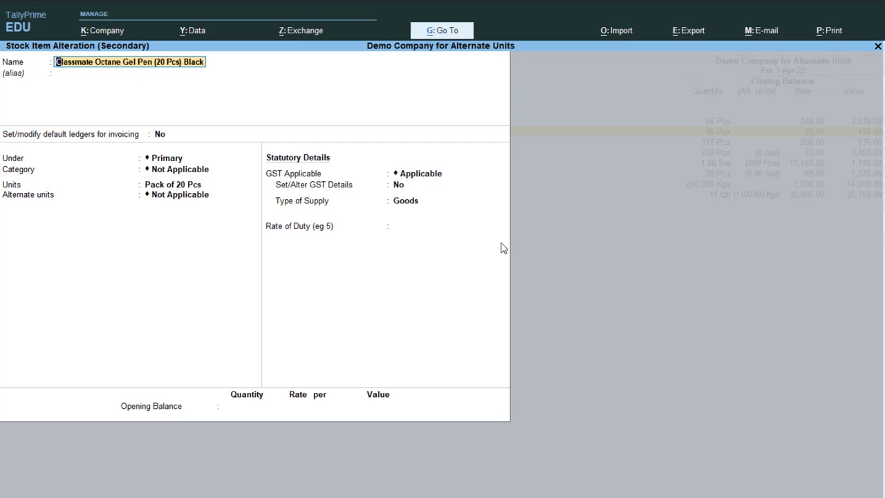
- Quit the stock item alteration without saving and go back to the Gateway of Tally
key("BackSpace")
key("Escape")
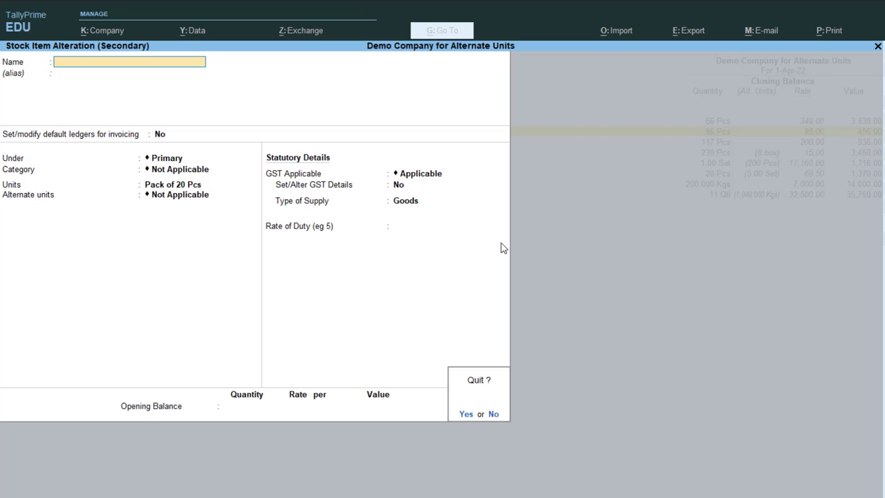
key("Return")
key("Escape")
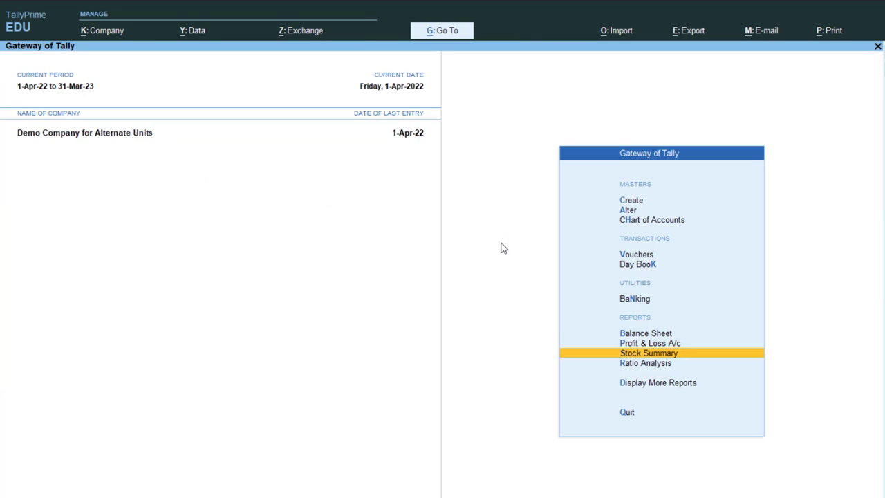
- Open the list of units among the inventory masters for alteration
key("Up")
key("Up")
key("Up")
key("Up")
key("Up")
key("Up")
key("Up")
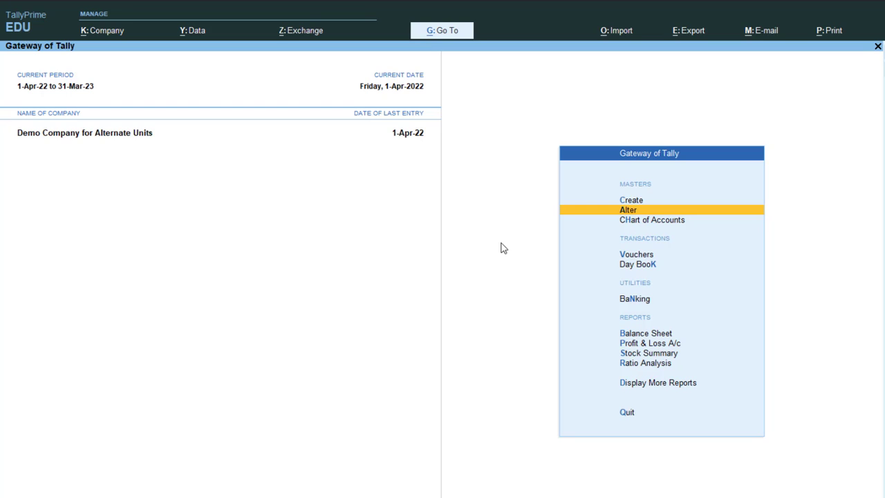
key("Return")
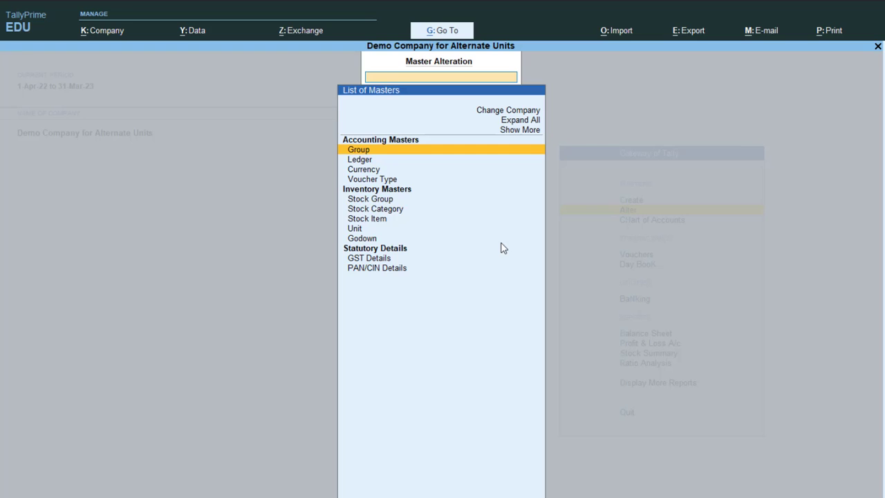
key("Down")
key("Down")
key("Down")
key("Down")
key("Down")
key("Down")
key("Down")
key("Return")
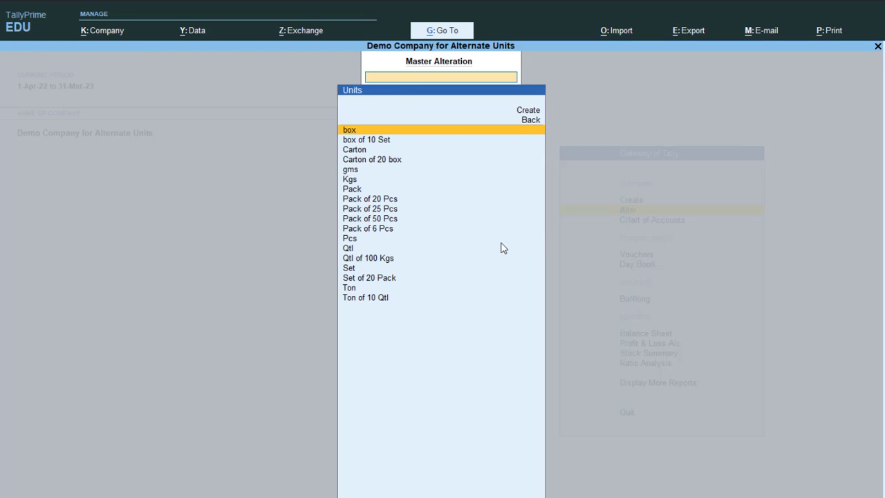
- Look through the list of simple and compound units, from box to Ton of 10 Qtl
key("Down")
key("Down")
key("Down")
key("Down")
key("Down")
key("Down")
key("Down")
key("Down")
key("Down")
key("Down")
key("Down")
key("Down")
key("Down")
key("Down")
key("Down")
key("Down")
key("Down")
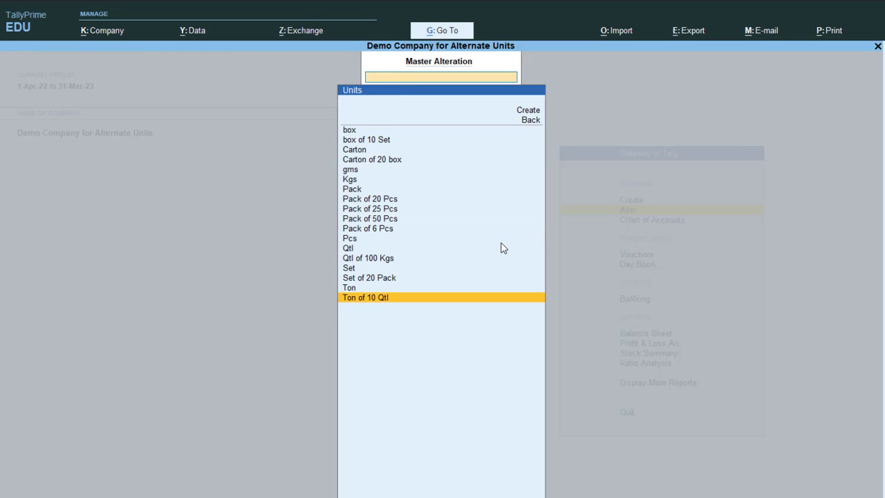
key("Up")
key("Up")
key("Up")
key("Up")
key("Up")
key("Up")
key("Up")
key("Up")
key("Up")
key("Up")
key("Up")
key("Up")
key("Up")
key("Up")
key("Up")
key("Up")
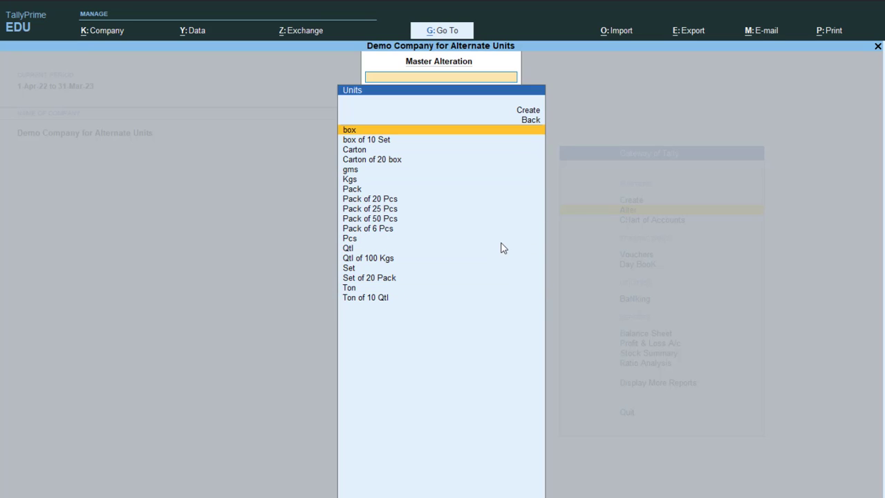
- Examine the definitions of the simple unit box and the compound unit box of 10 Set, then close the unit alteration
key("Return")
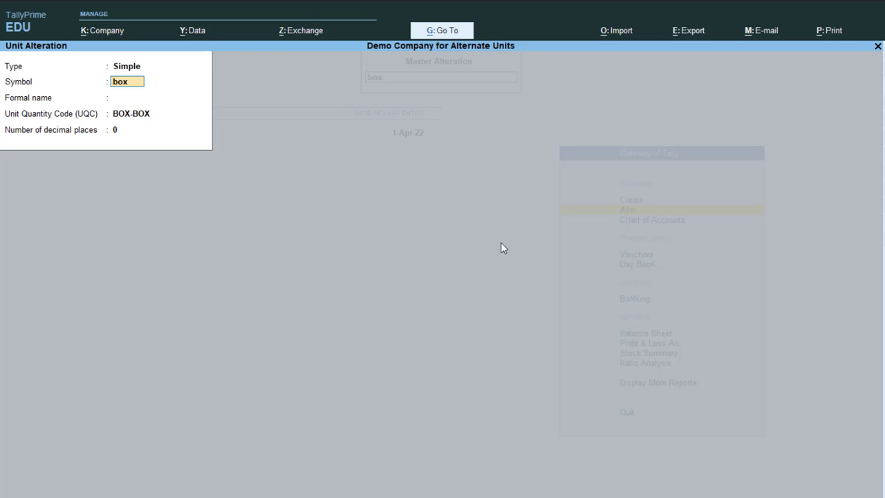
key("Page_Down")
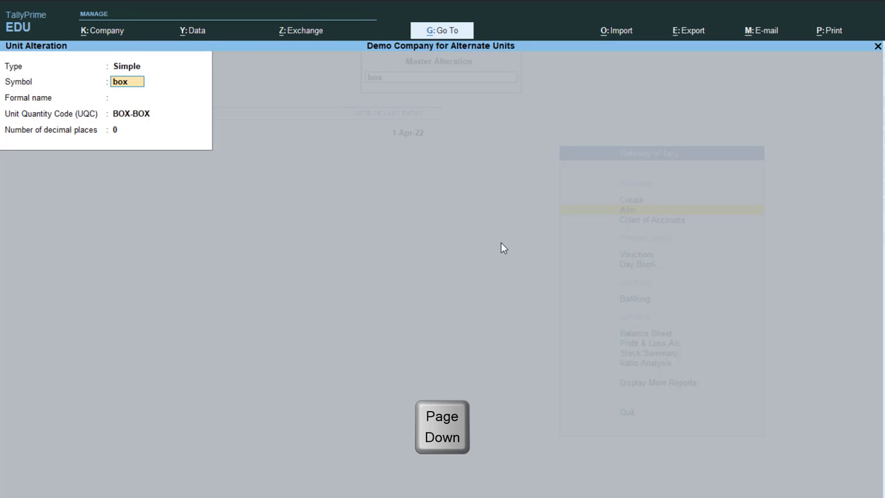
key("Page_Down")
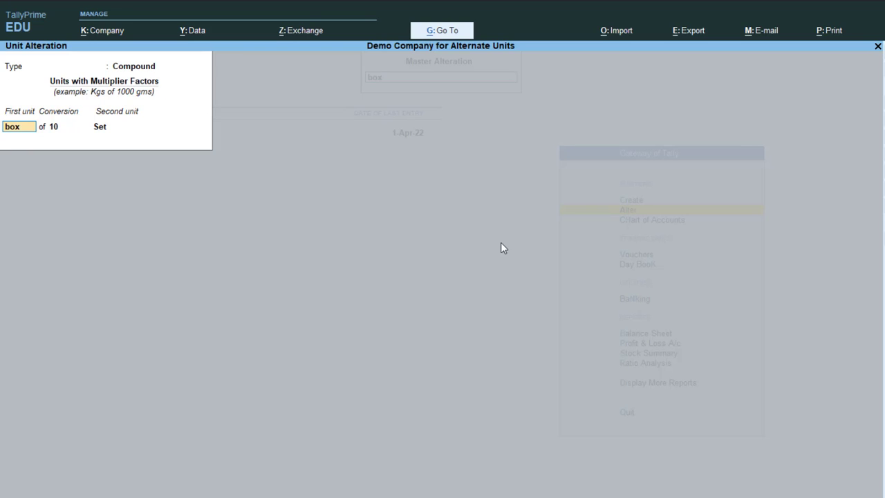
key("Page_Up")
key("Page_Up")
key("Escape")
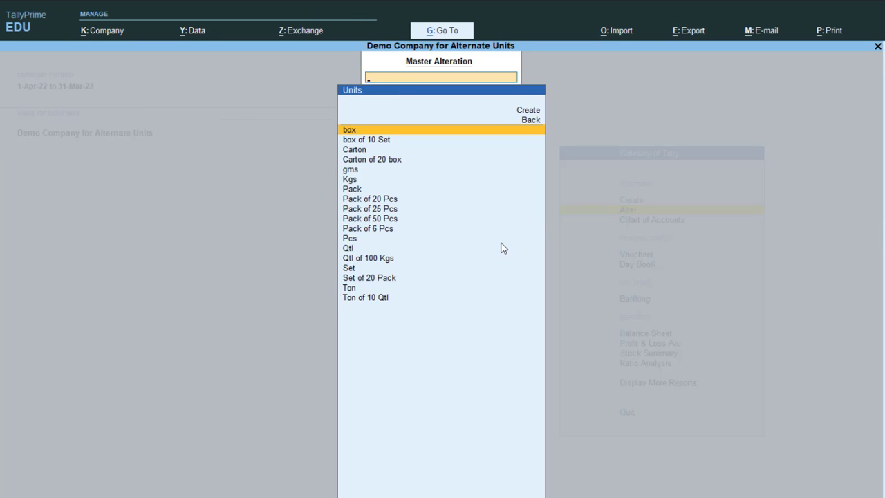
- Open the Stock Summary and open the Classmate A4 Notebook Single Line 172 Pages stock item for alteration
key("Escape")
key("s")
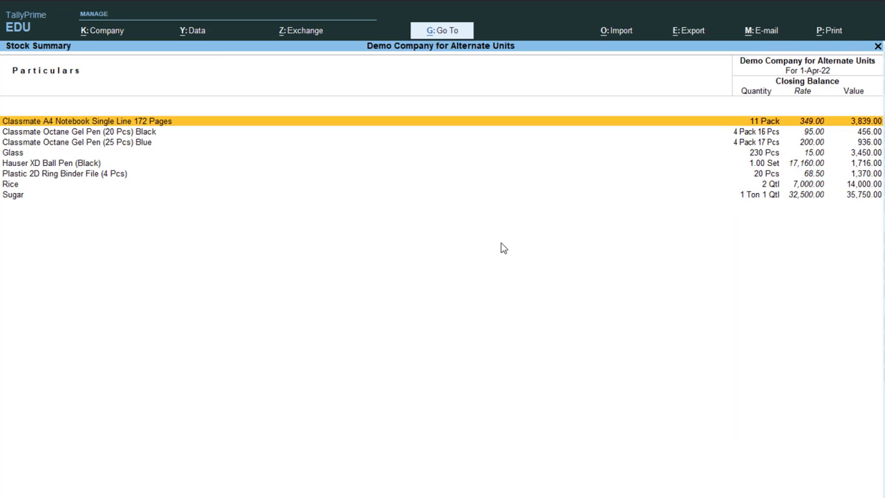
key("ctrl")
key("ctrl+Return")
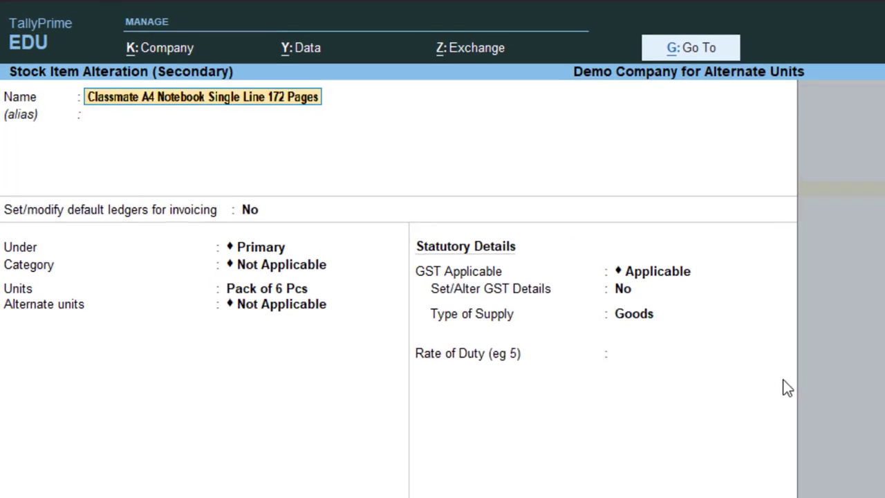
- Examine the Units and Alternate units fields of the Classmate A4 Notebook stock item
key("Return")
key("Return")
key("Return")
key("Return")
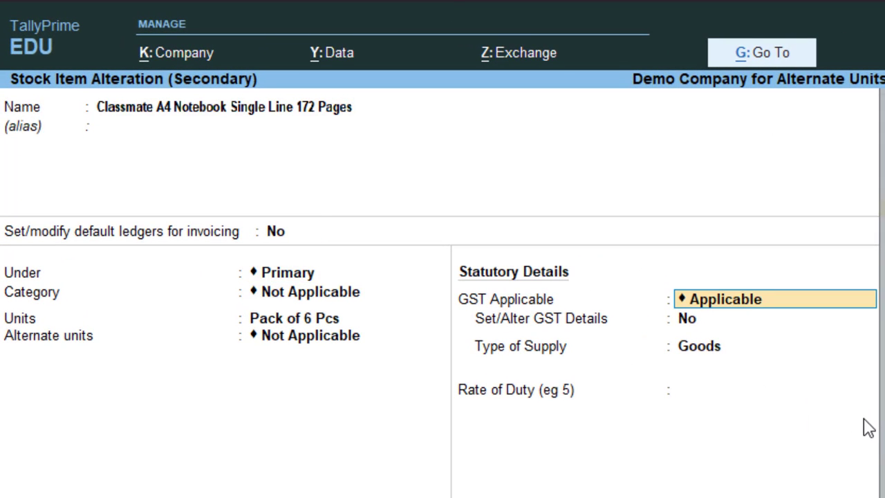
key("BackSpace")
key("BackSpace")
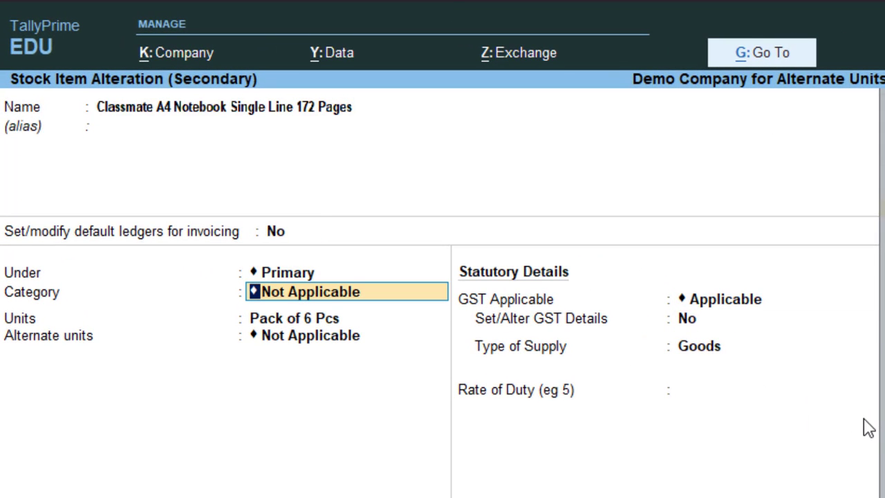
key("BackSpace")
key("BackSpace")
key("BackSpace")
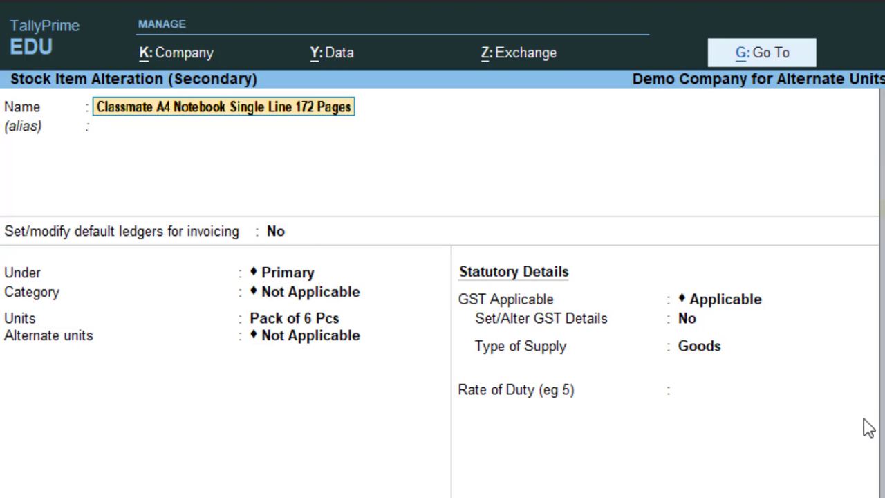
- Page through the other stock item masters to examine the units and alternate units of Glass, Hauser XD Ball Pen (Black), Rice and Sugar
key("Page_Down")
key("Page_Down")
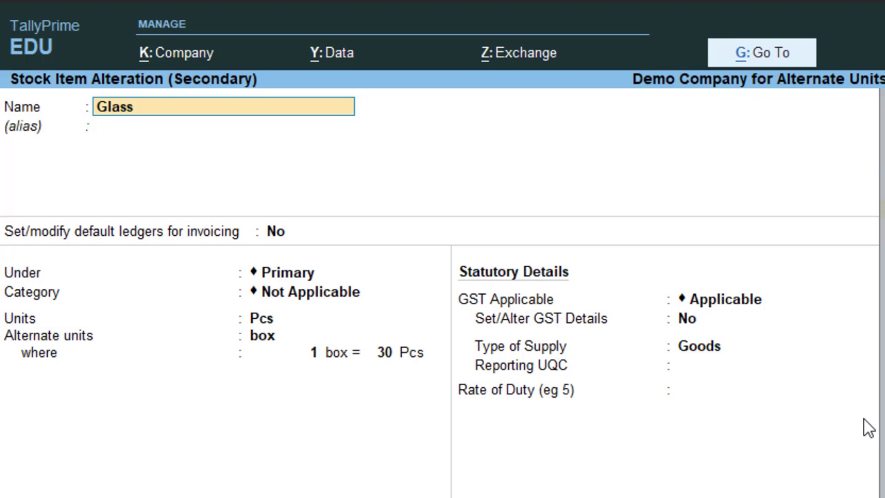
key("Page_Down")
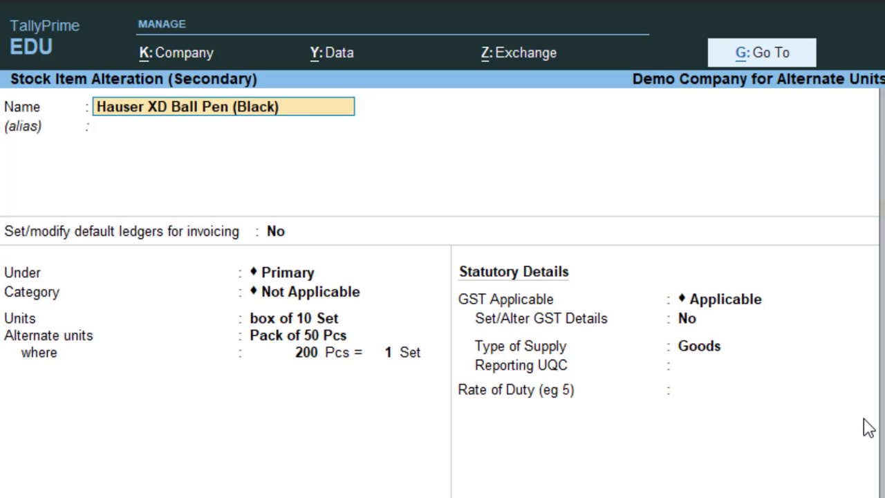
key("Return")
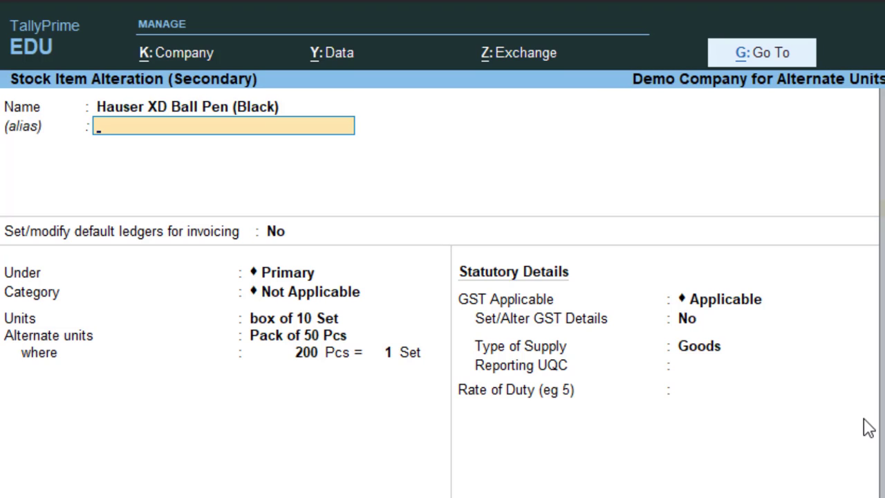
key("Page_Down")
key("Page_Down")
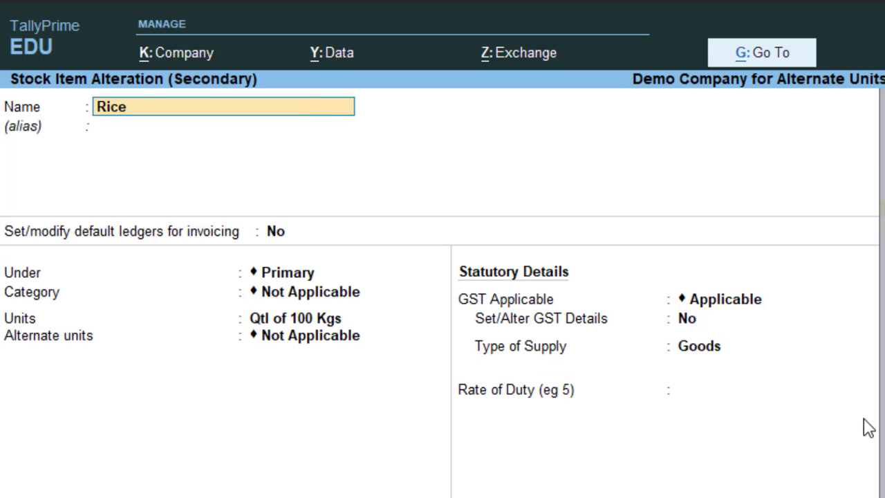
key("Page_Down")
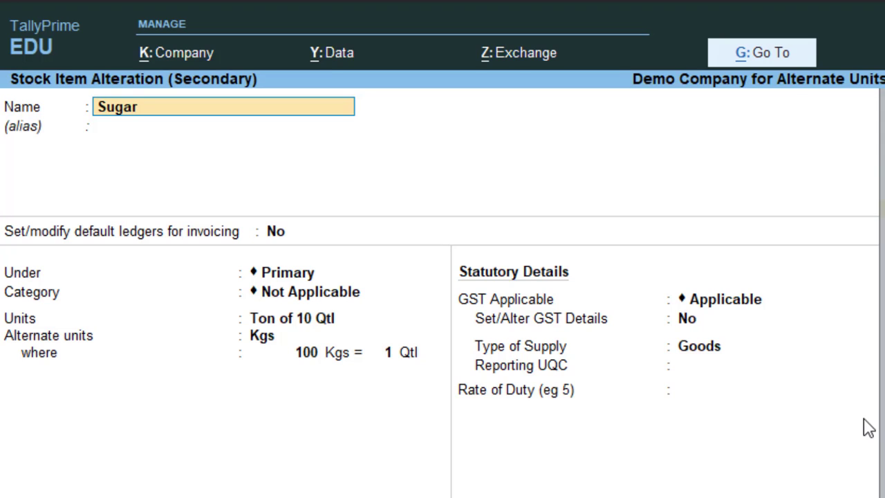
key("Page_Down")
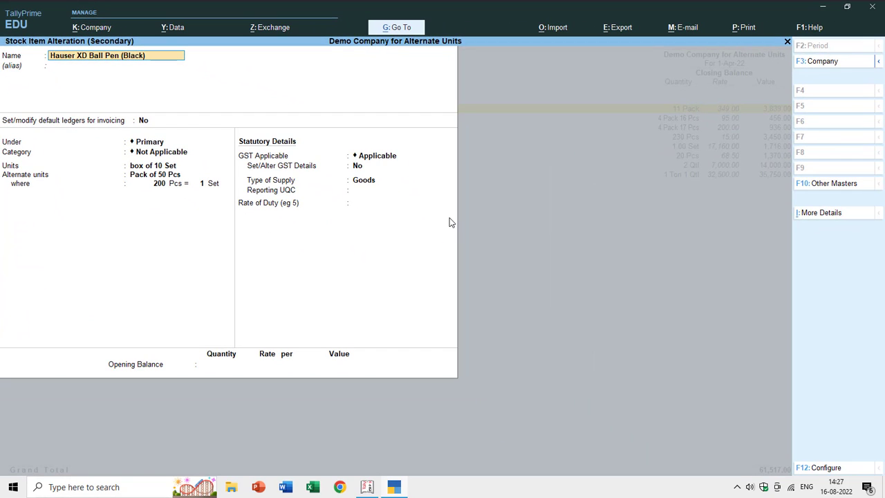
- Close the stock item alteration and the Stock Summary, and open a new purchase voucher
key("BackSpace")
key("Escape")
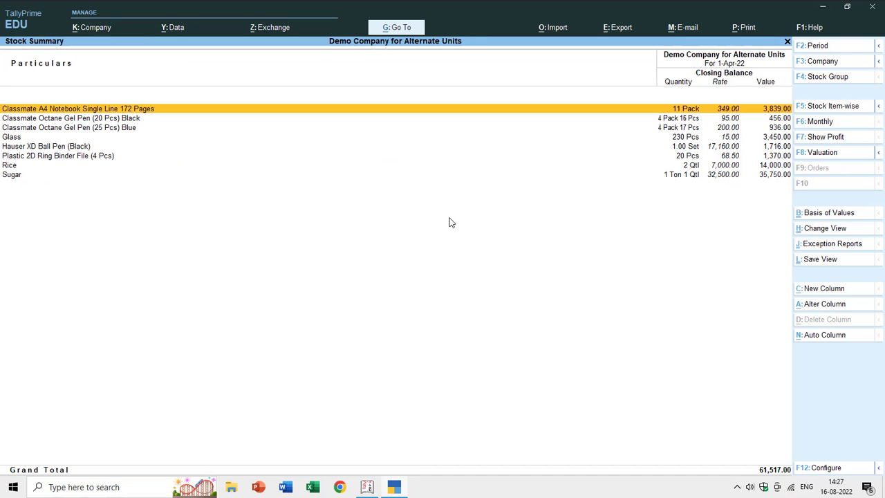
key("Escape")
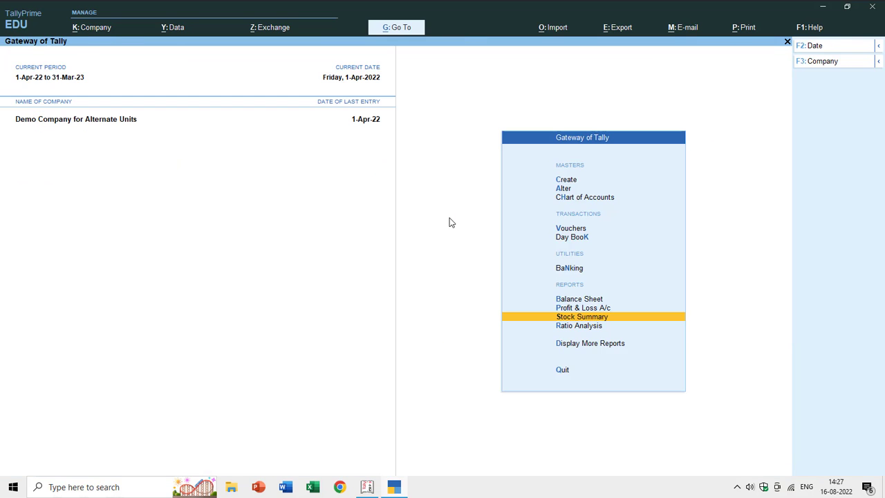
key("v")
key("Return")
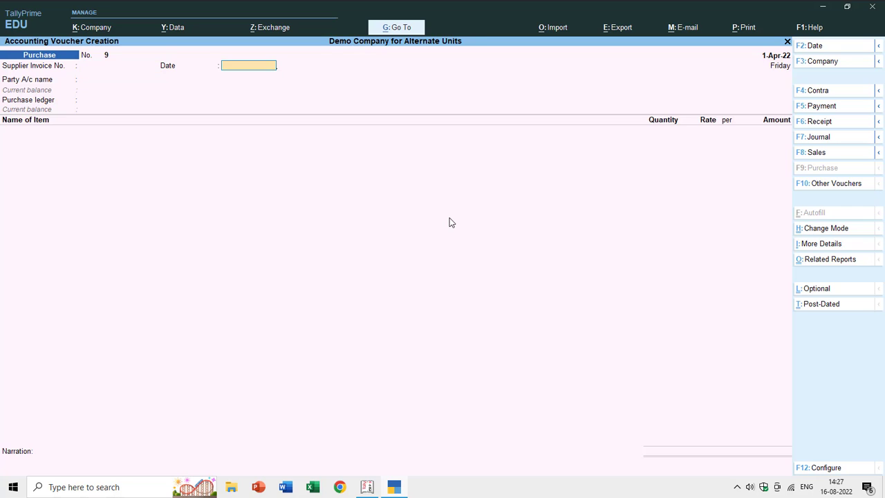
- Set the voucher's party account to Cash, accept the party details and choose Purchase A/c as the purchase ledger
key("Return")
type("C")
key("Return")
key("Return")
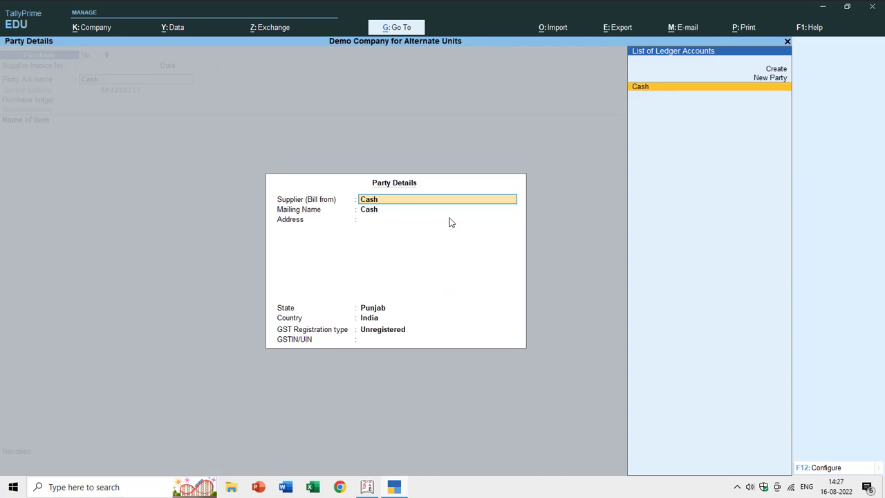
key("ctrl+a")
type("P")
key("Return")
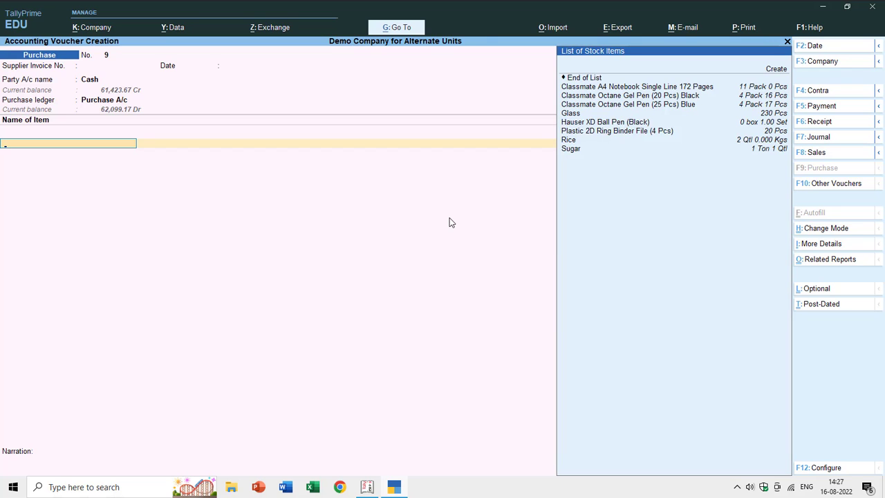
- Add Hauser XD Ball Pen (Black) to the purchase voucher with a quantity of 1 box
key("Down")
key("Down")
key("Down")
key("Down")
key("Down")
key("Down")
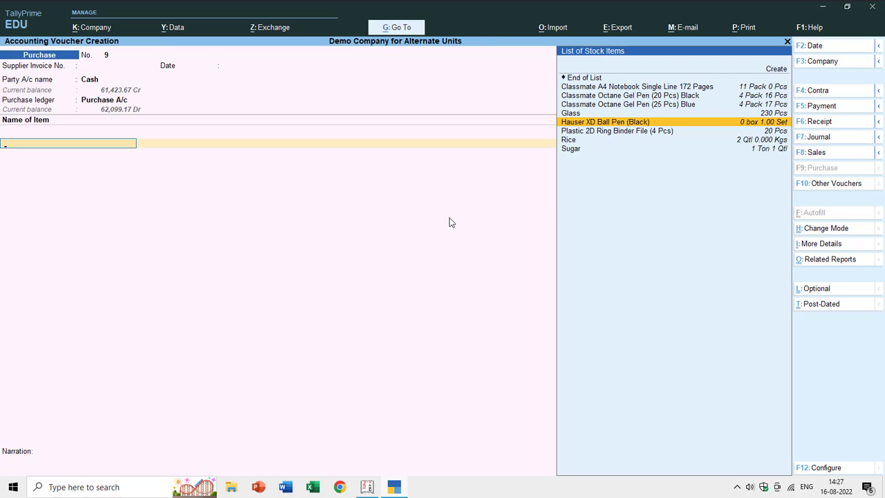
key("Return")
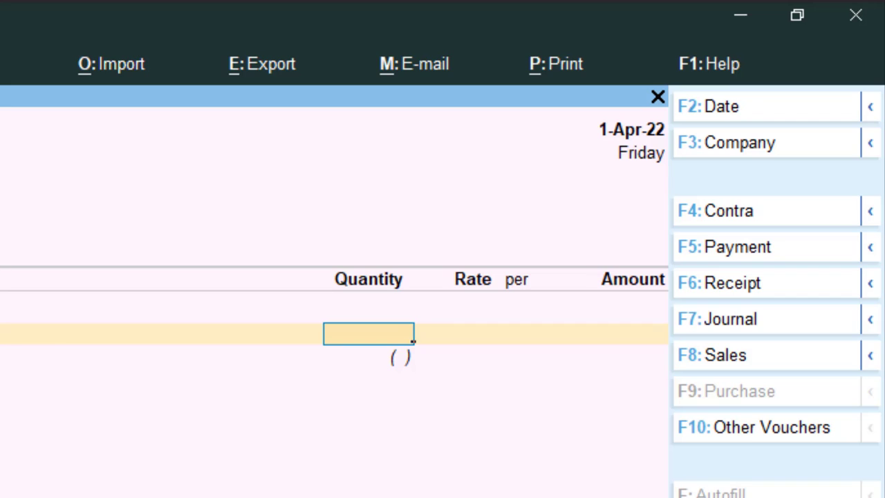
type("1")
key("Return")
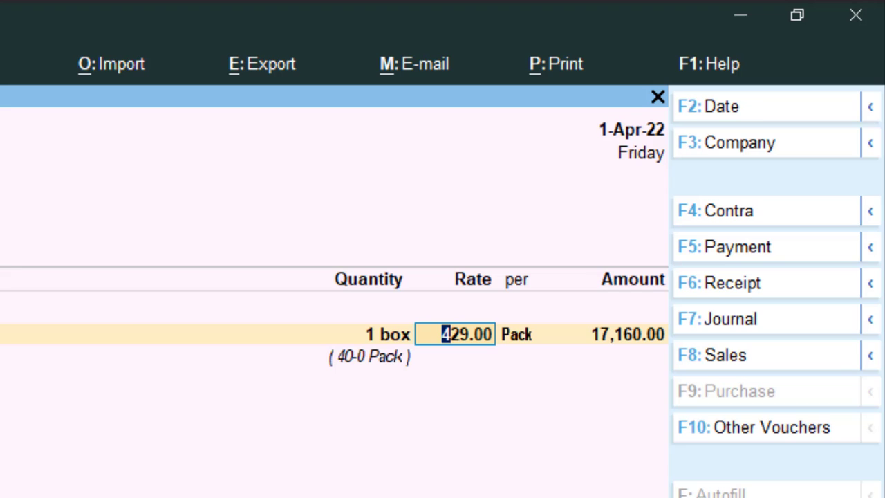
- Open the Hauser XD Ball Pen (Black) stock item from the voucher to check its unit settings, then close it
key("BackSpace")
key("BackSpace")
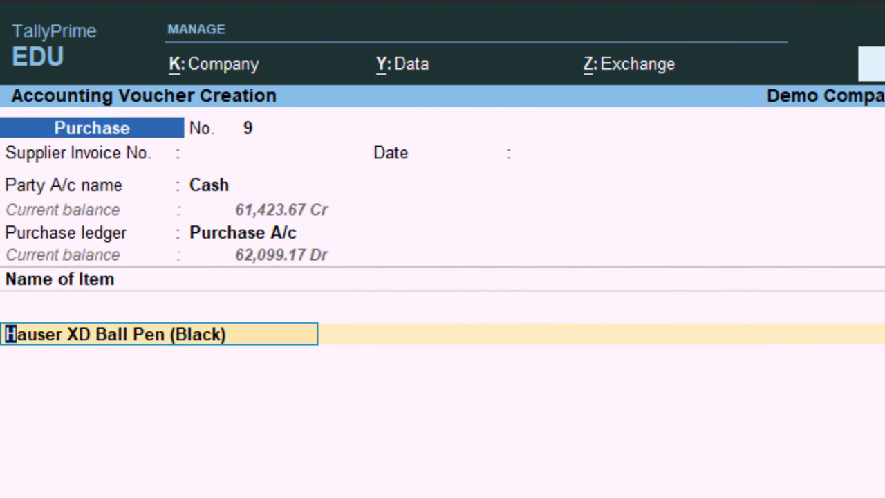
key("ctrl+Return")
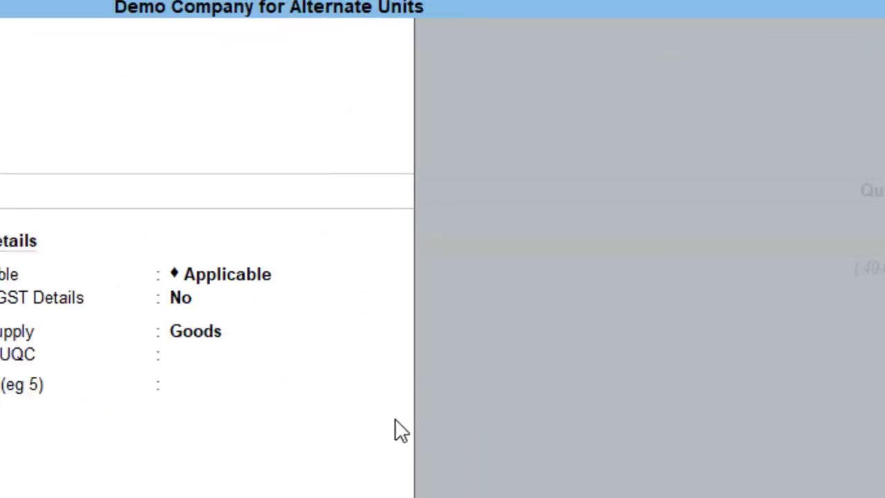
key("Escape")
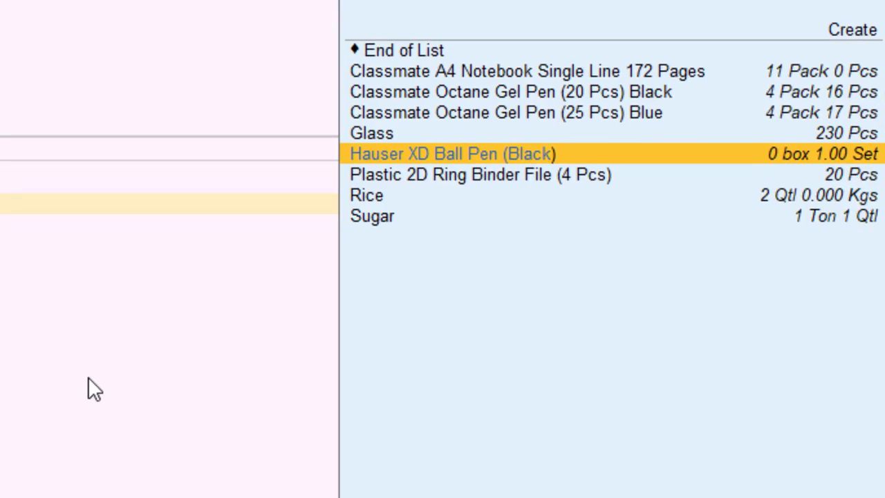
- Set the Hauser XD Ball Pen (Black) quantity to 10 box in the purchase voucher
key("Return")
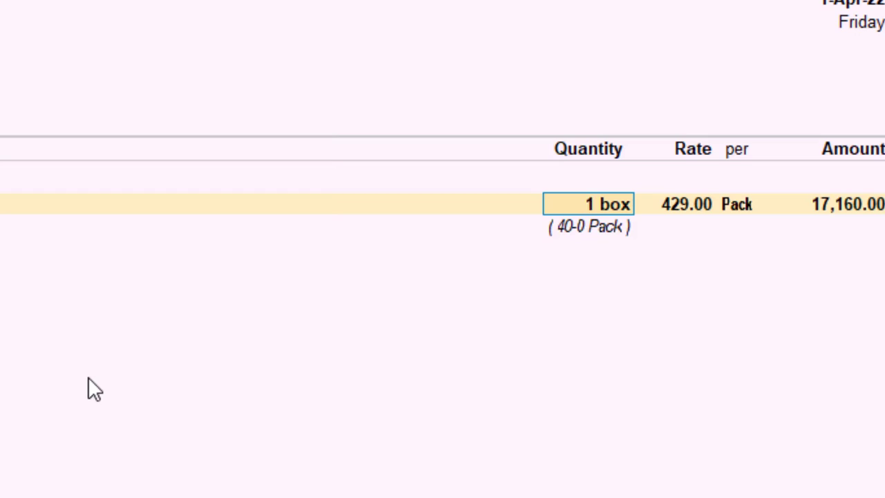
type("1-")
type("0")
key("Return")
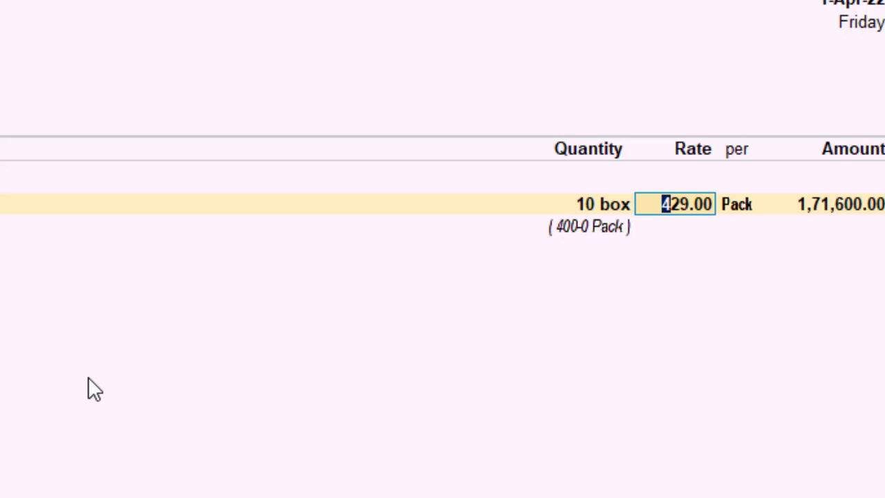
- Open the Hauser XD Ball Pen (Black) stock item from the voucher line to review its units and conversion, then accept it
key("BackSpace")
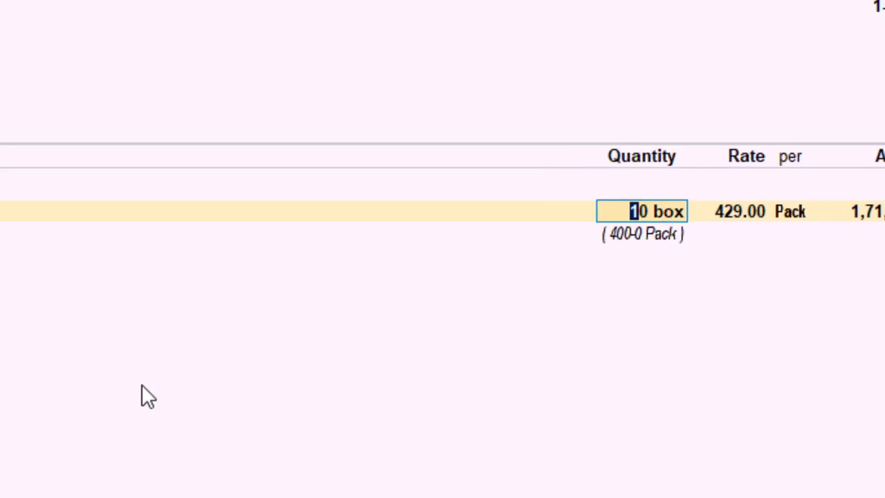
key("BackSpace")
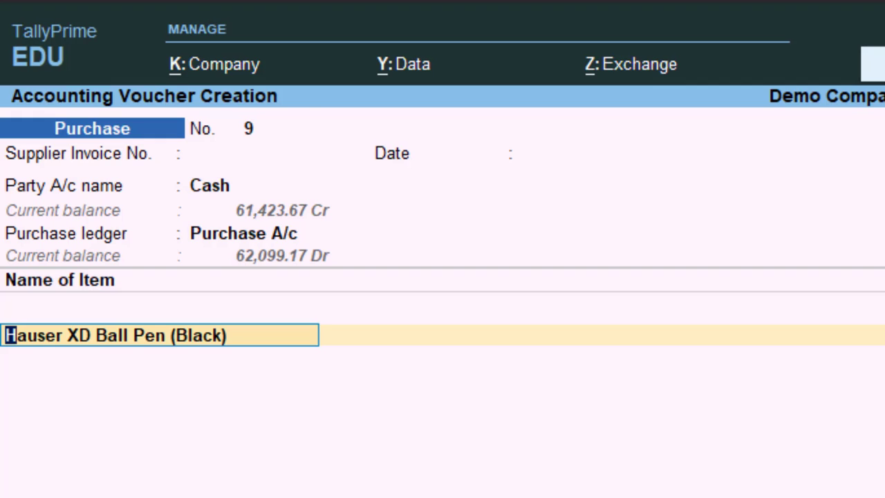
key("ctrl+Return")
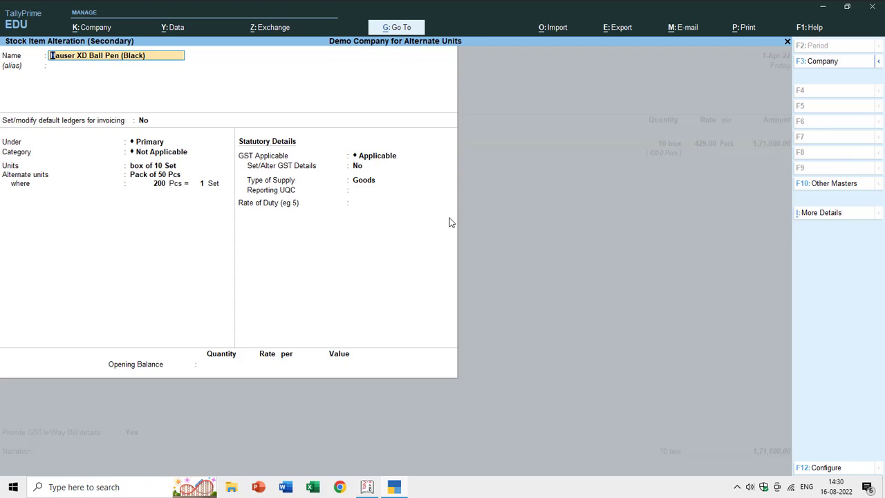
key("ctrl+a")
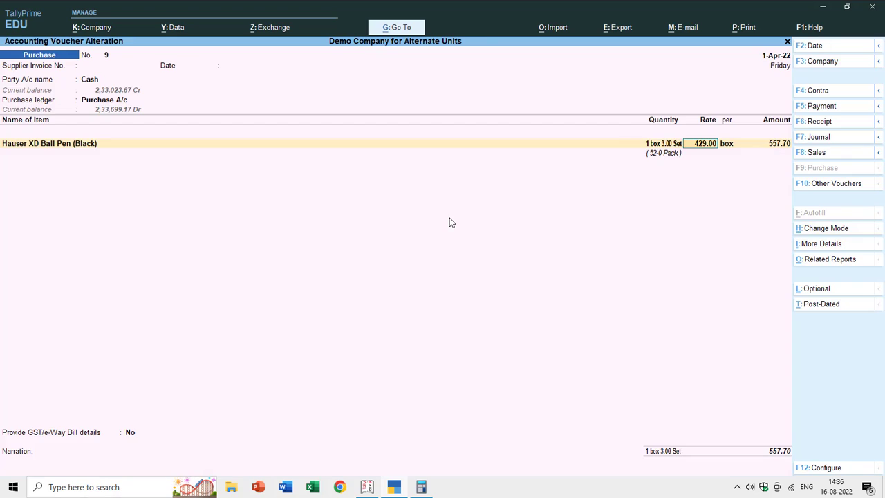
- Set the Hauser XD Ball Pen (Black) quantity to 13 set in the purchase voucher
key("shift+Tab")
key("BackSpace")
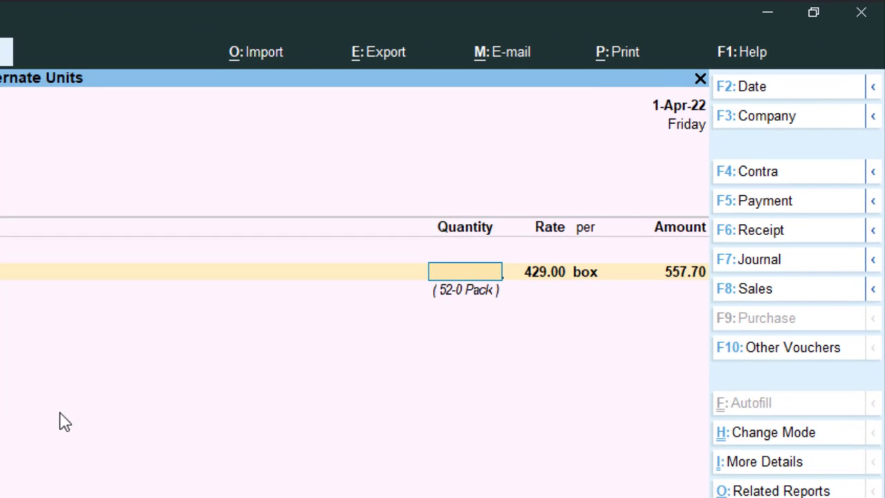
type("13 set")
key("Return")
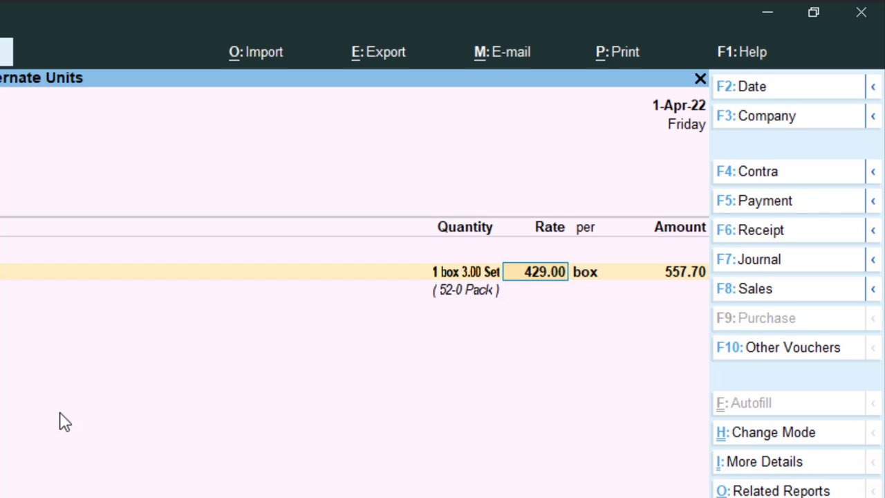
- Change the Hauser XD Ball Pen (Black) quantity in the purchase voucher to 20 set
key("shift+Tab")
key("BackSpace")
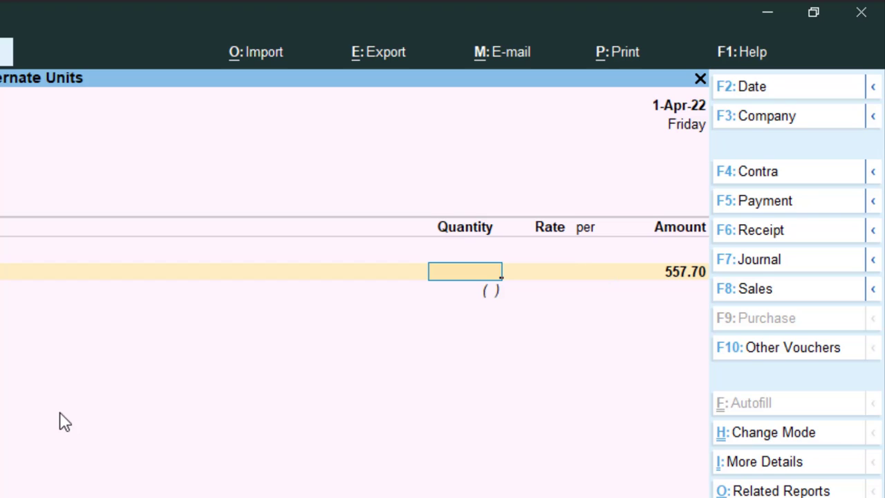
type("20 set")
key("Return")
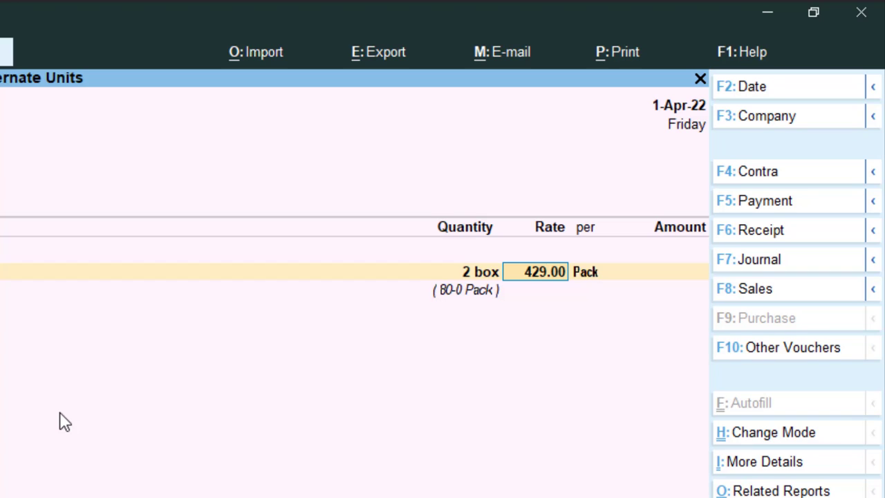
- Enter the compound quantity 50-15 for Hauser XD Ball Pen (Black) in the purchase voucher and accept the rate of 429.00
key("BackSpace")
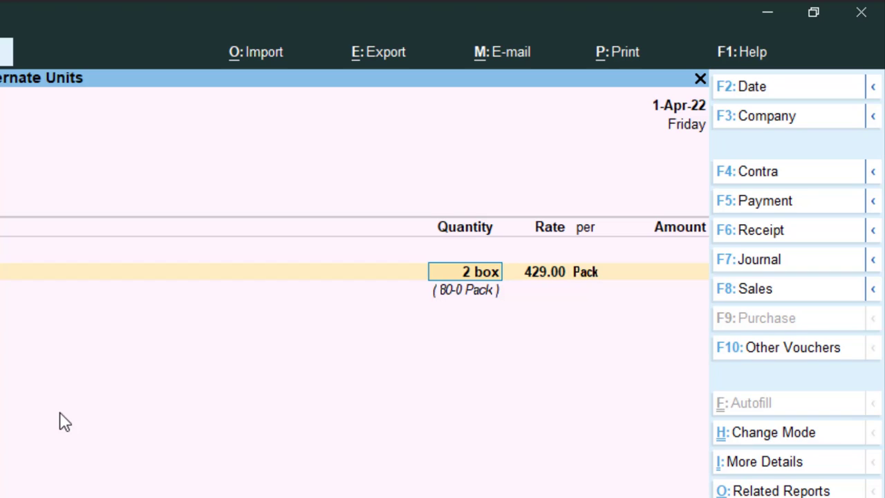
type("50-15")
key("Return")
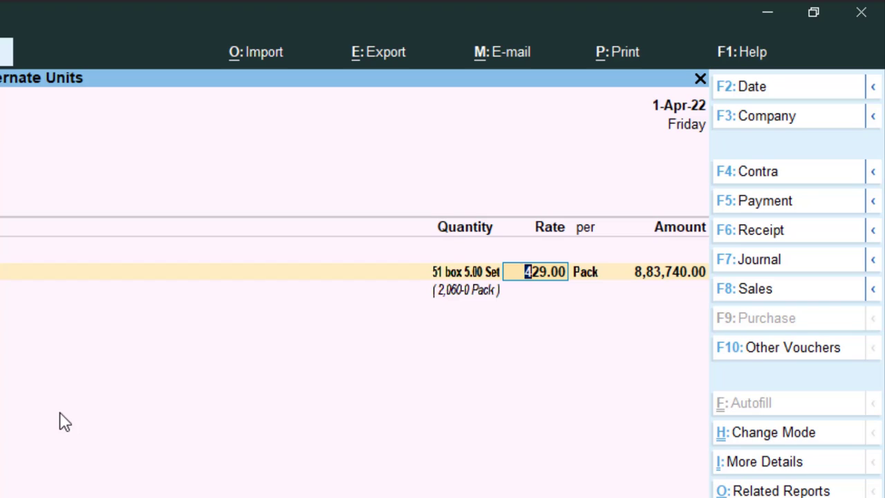
key("Return")
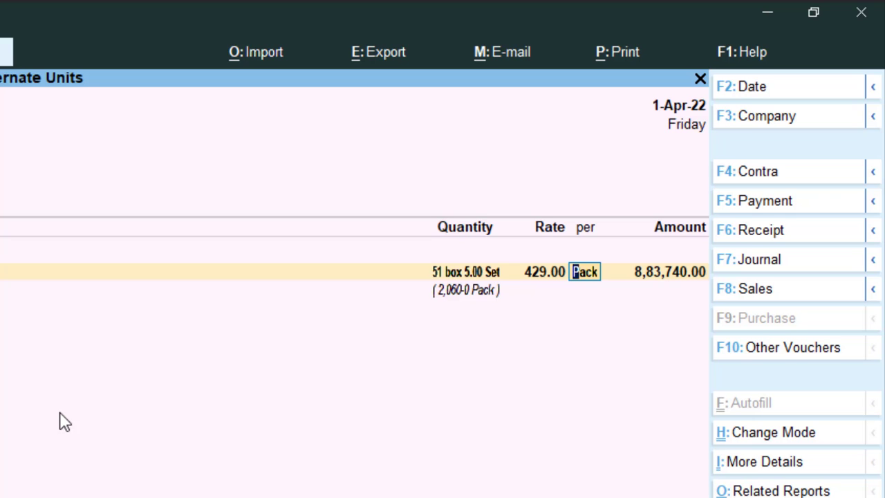